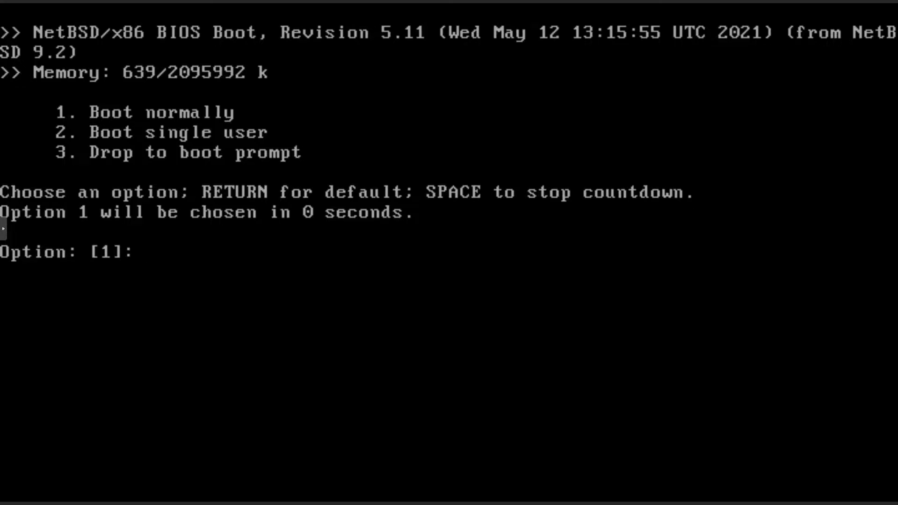
Boot the default normal entry at the Option: [1] prompt to start sysinst.
key("Return")
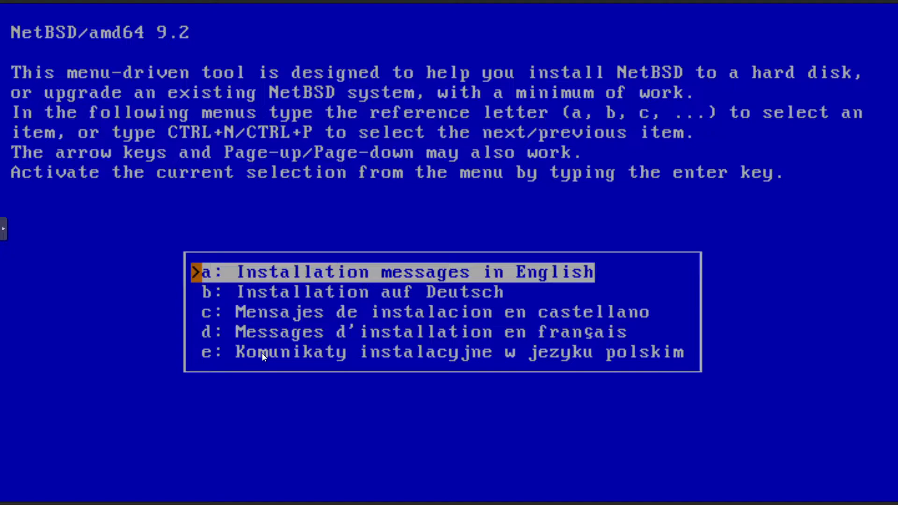
Choose English installation messages and leave the keyboard type unchanged.
key("Down")
key("Down")
key("Down")
key("Down")
key("Up")
key("Up")
key("Up")
key("Up")
key("Return")
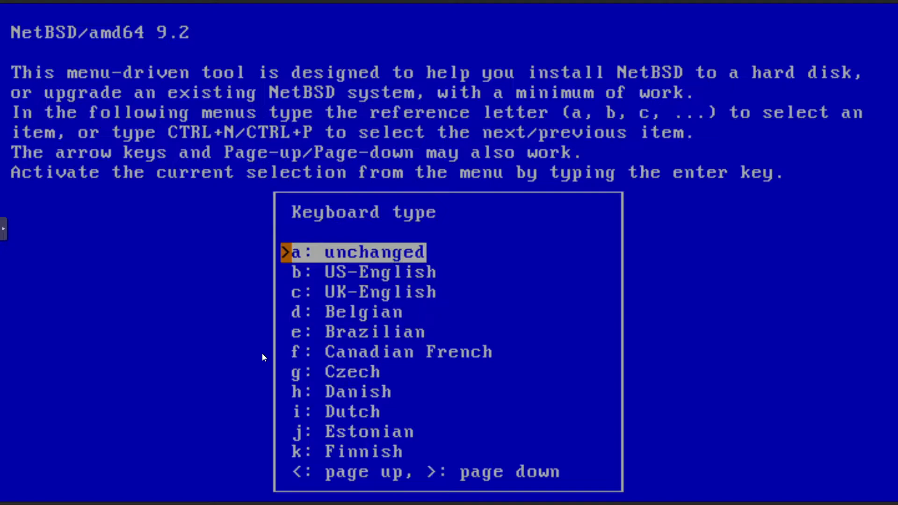
key("Return")
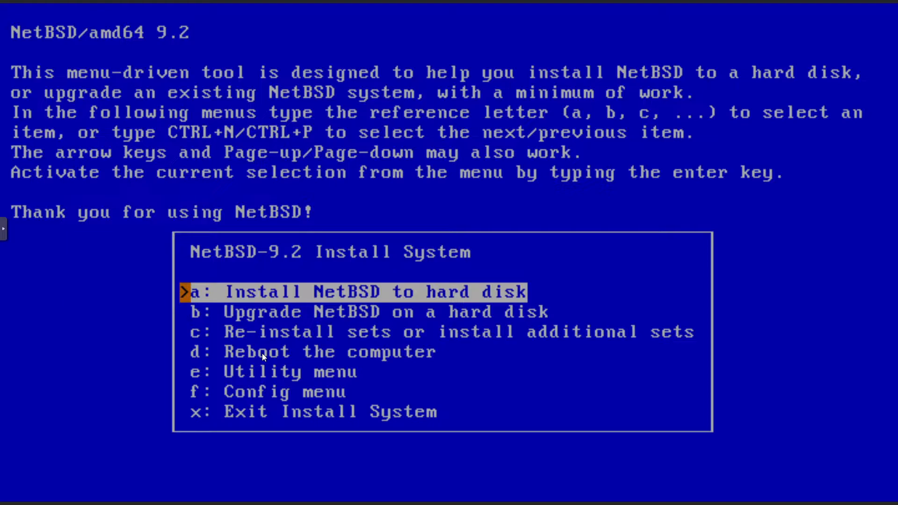
Choose to install NetBSD to the hard disk and answer Yes to continue.
key("Return")
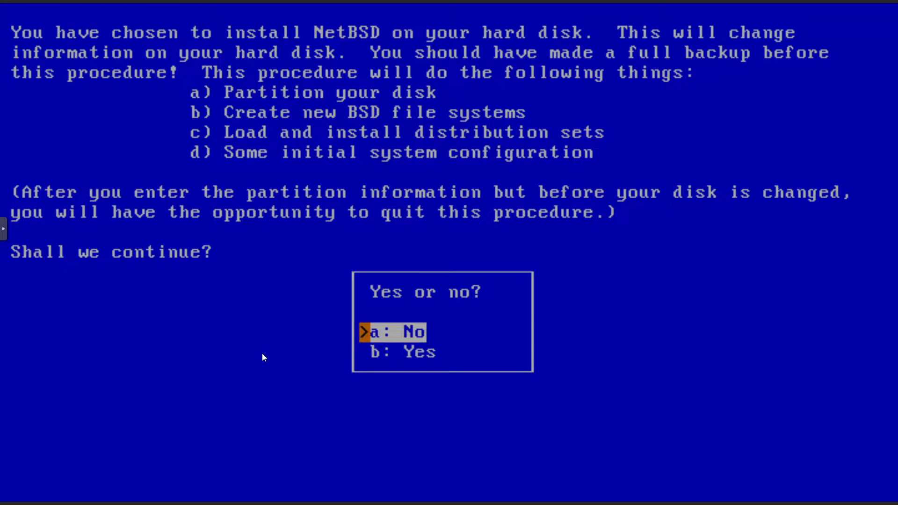
key("Down")
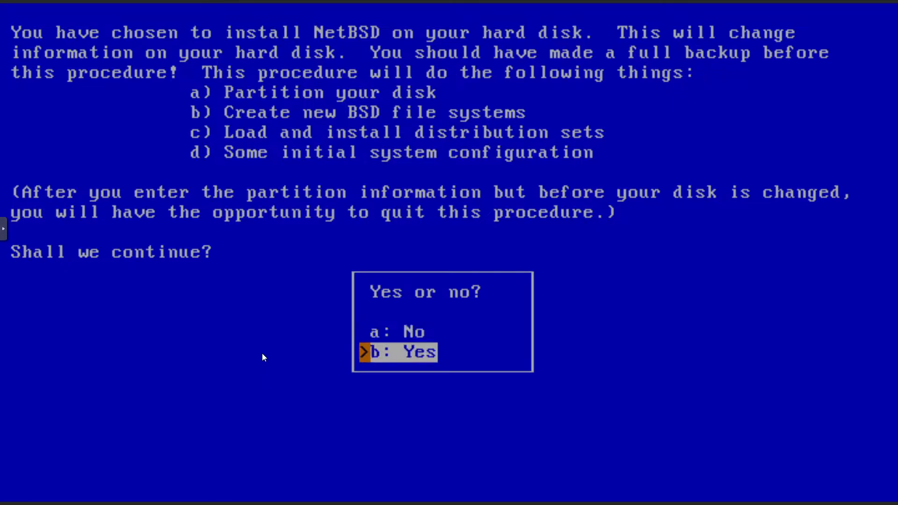
key("Return")
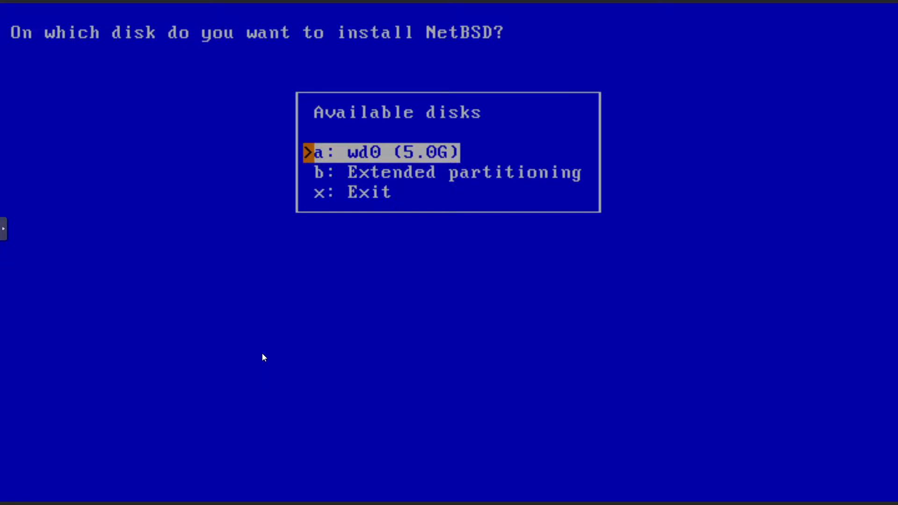
Install onto the 5.0G disk wd0 using a Guid Partition Table (GPT) scheme.
key("Return")
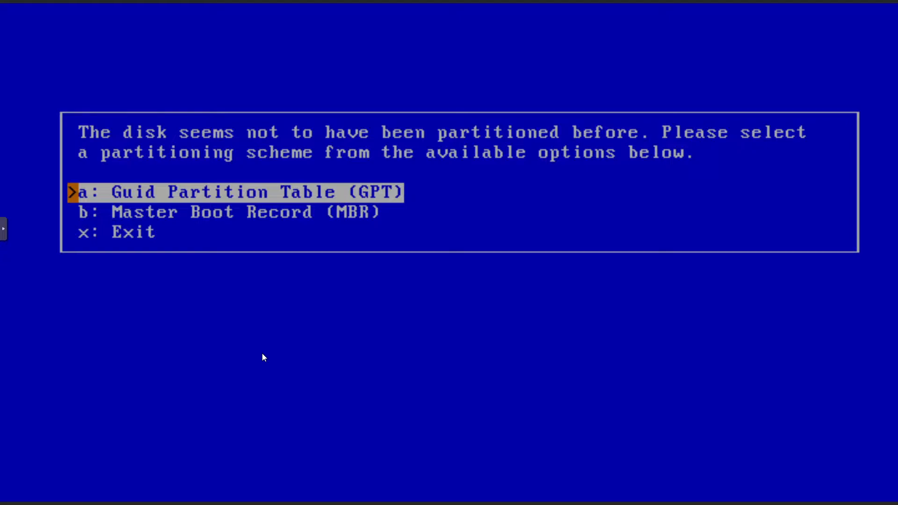
key("Down")
key("Up")
key("Down")
key("Up")
key("Down")
key("Up")
key("b")
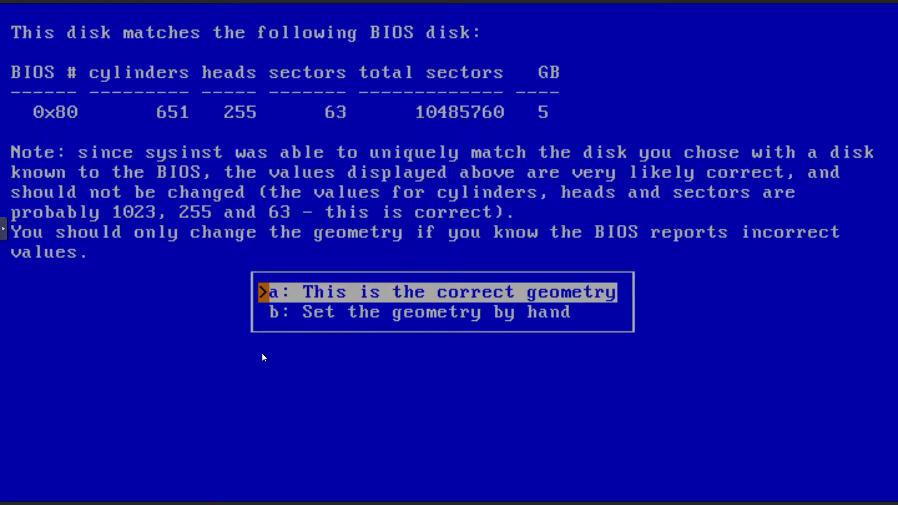
Accept the BIOS geometry (651 cylinders, 255 heads, 63 sectors) and choose to set partition sizes.
key("Return")
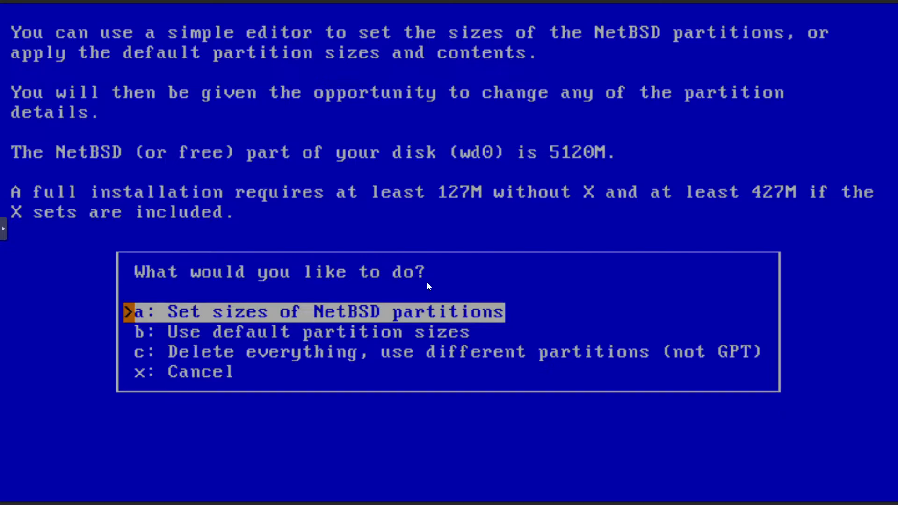
key("Return")
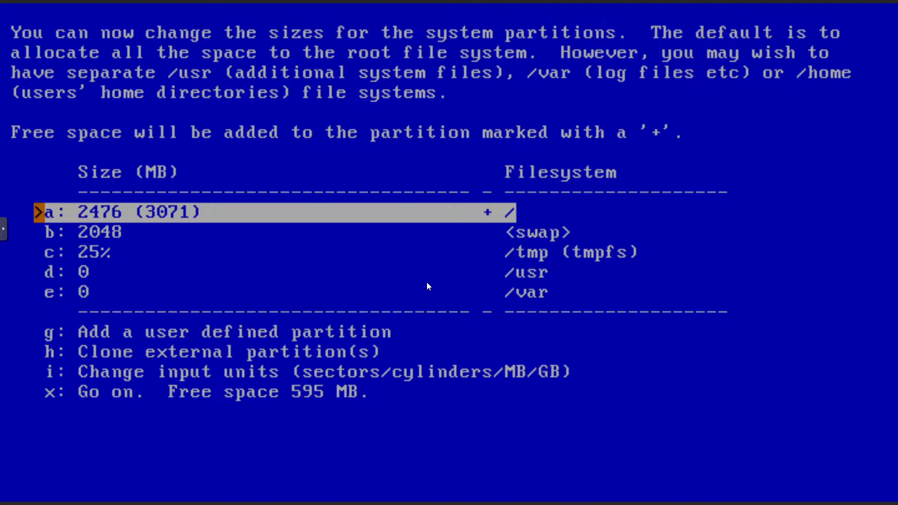
Leave the proposed partition sizes unchanged and go on, yielding a 3071 MB root and 2047 MB swap.
key("Down")
key("Up")
key("Down")
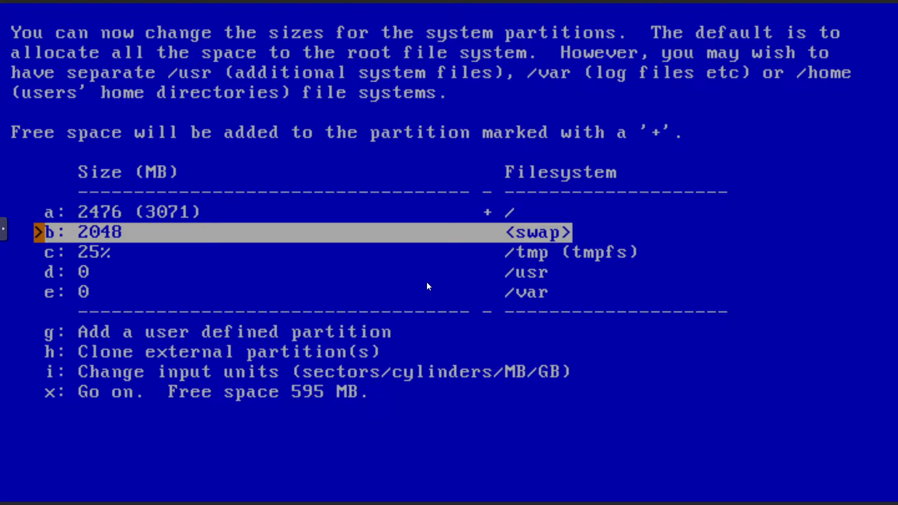
key("Down")
key("Down")
key("Down")
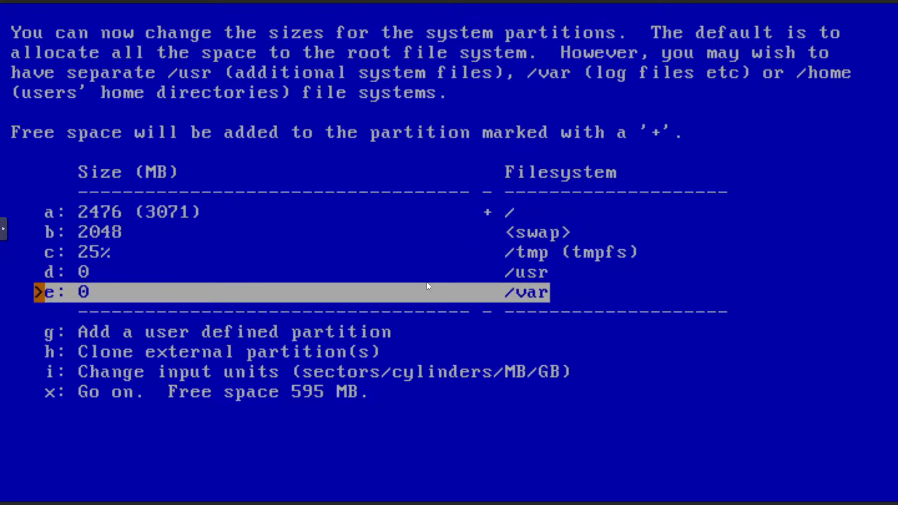
key("Down")
key("Down")
key("Down")
key("Down")
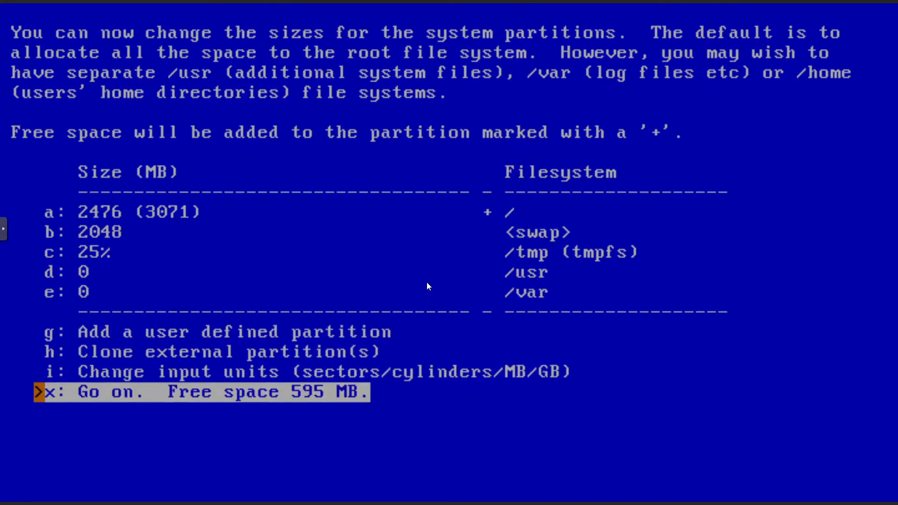
key("Up")
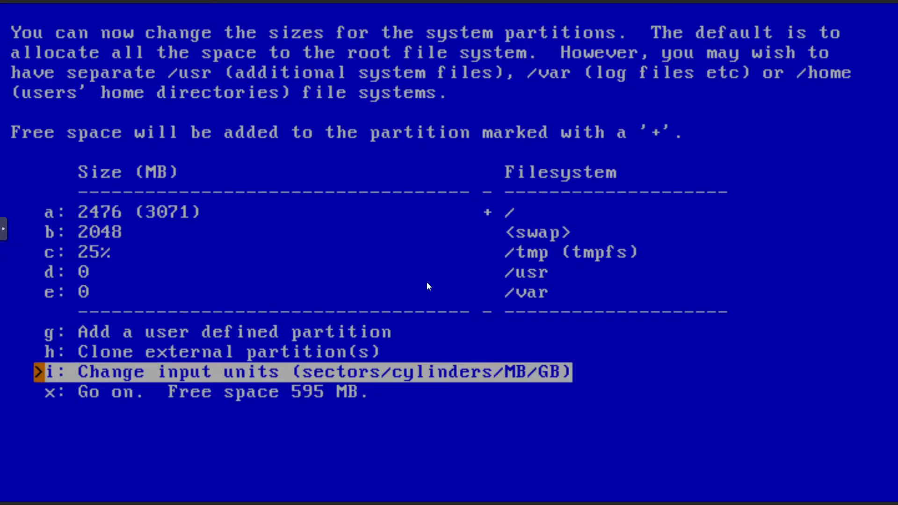
key("Up")
key("Up")
key("Up")
key("Up")
key("Up")
key("Up")
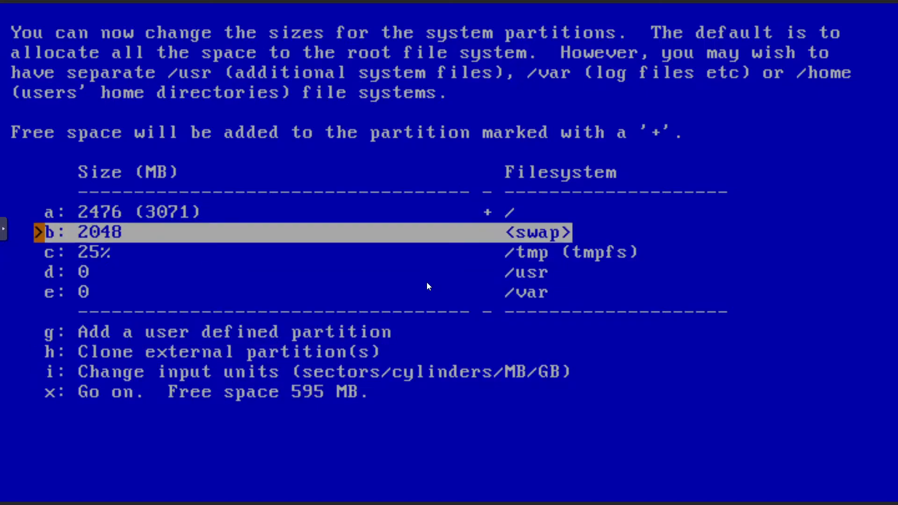
key("Down")
key("Down")
key("Down")
key("Down")
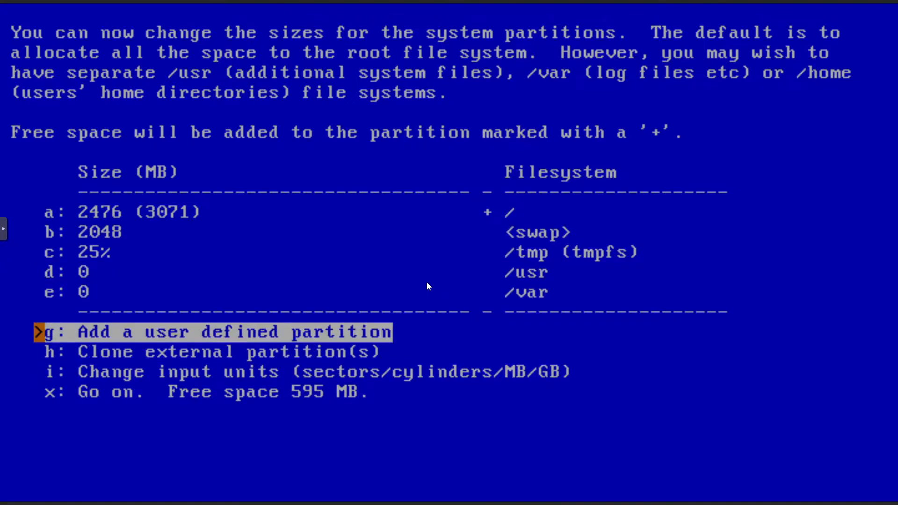
key("Up")
key("Up")
key("Up")
key("Down")
key("Down")
key("Down")
key("Down")
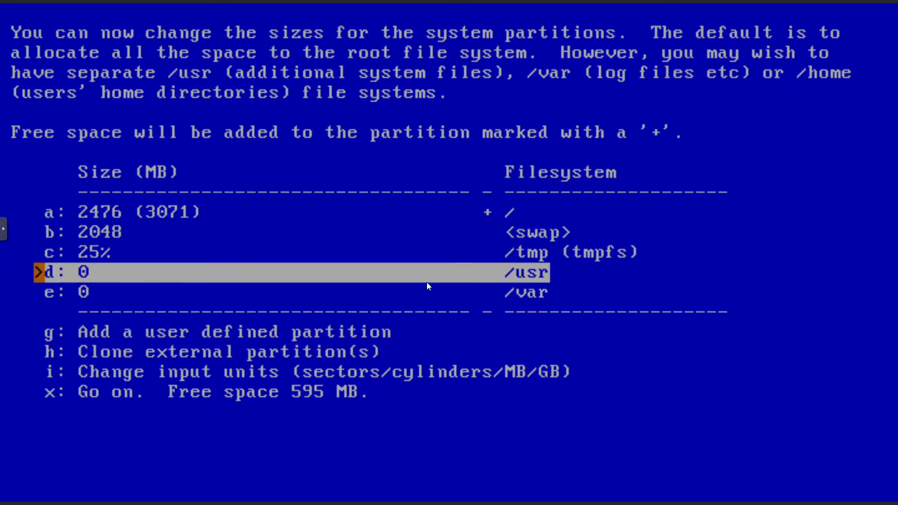
key("Down")
key("Down")
key("Return")
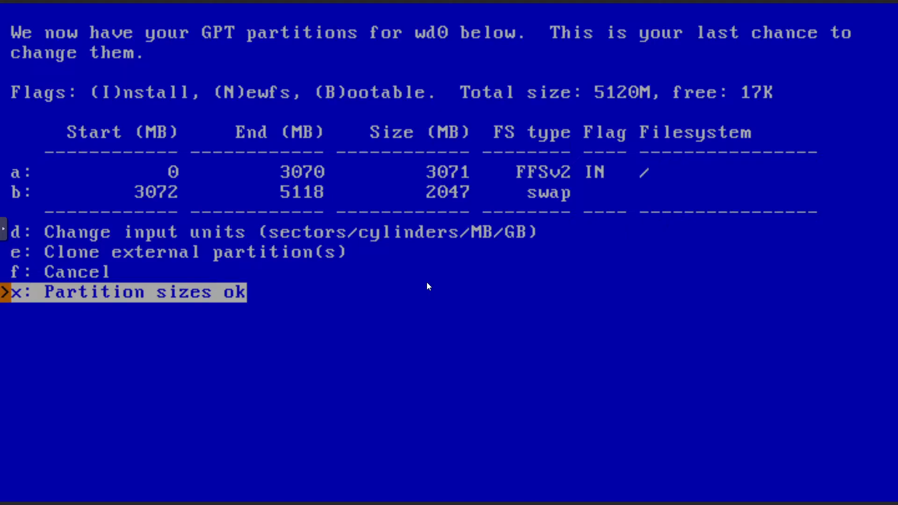
Accept the wd0 GPT layout and move to Yes at the last-chance prompt.
key("Return")
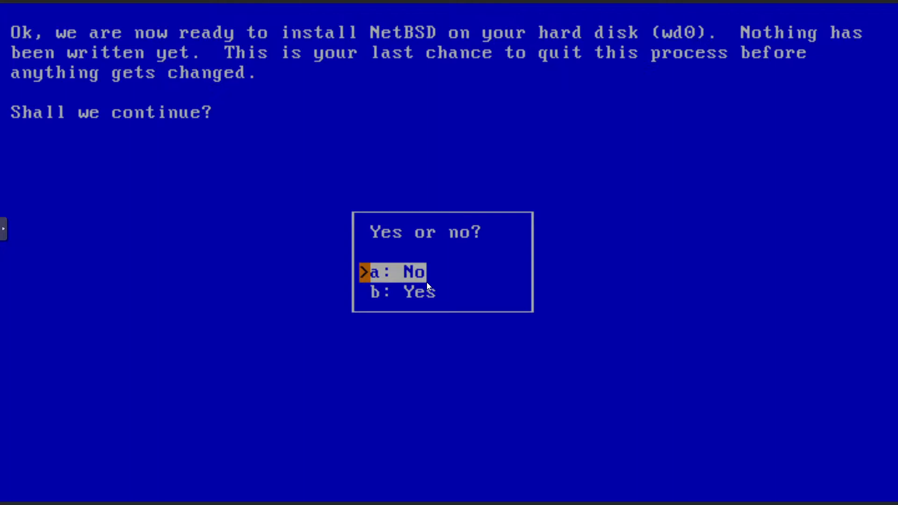
key("Down")
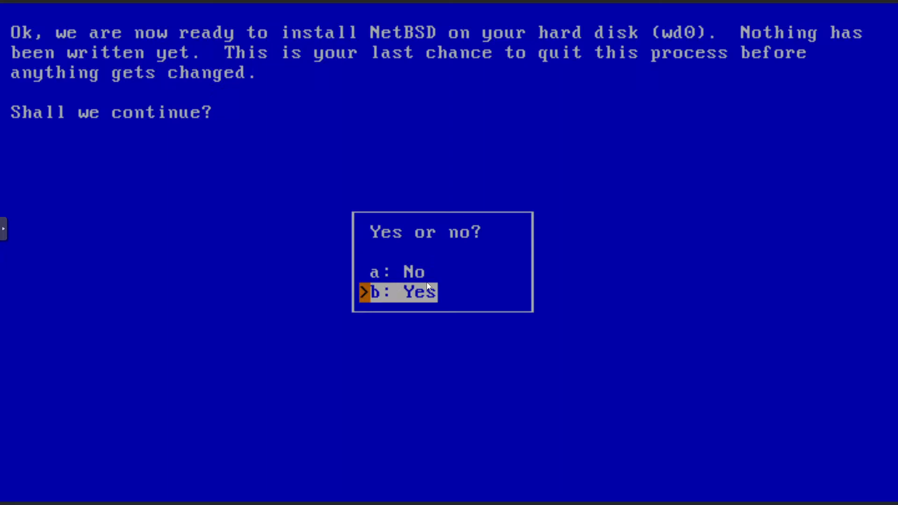
Format wd0 with BIOS console bootblocks and extract a full installation from the install media.
key("Return")
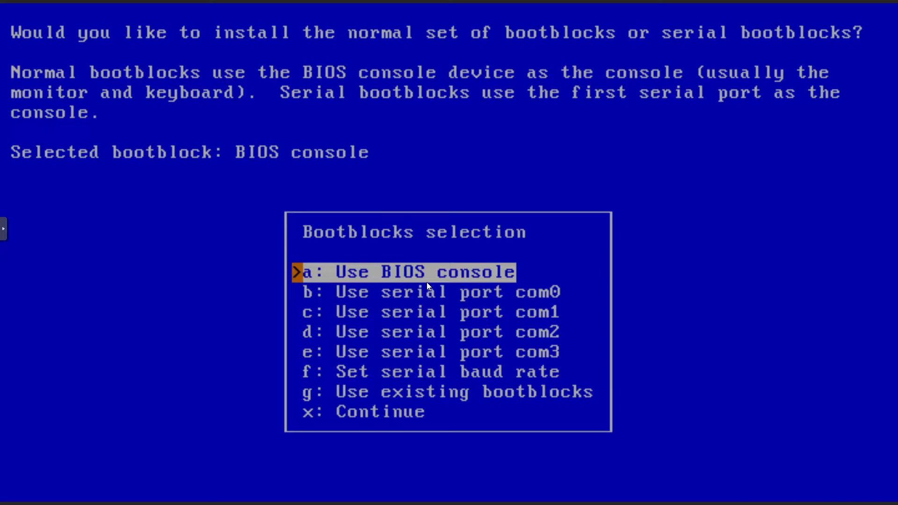
key("Return")
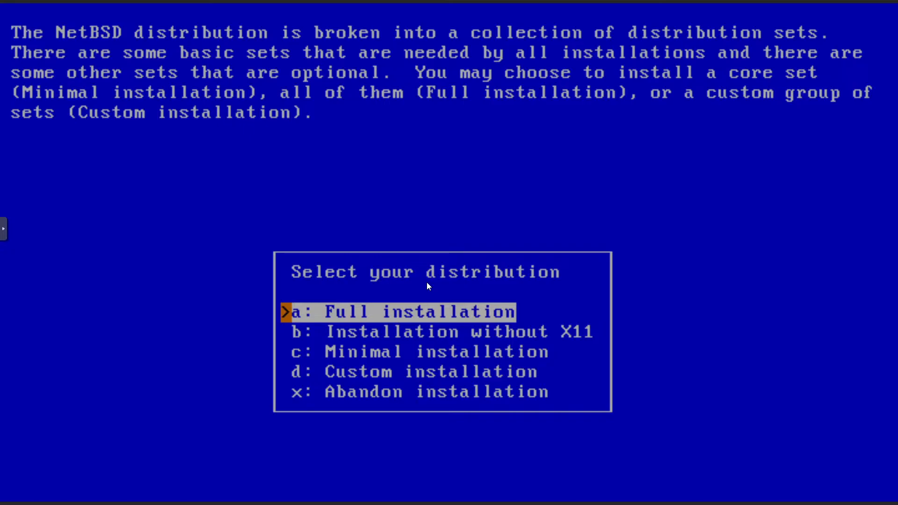
key("Return")
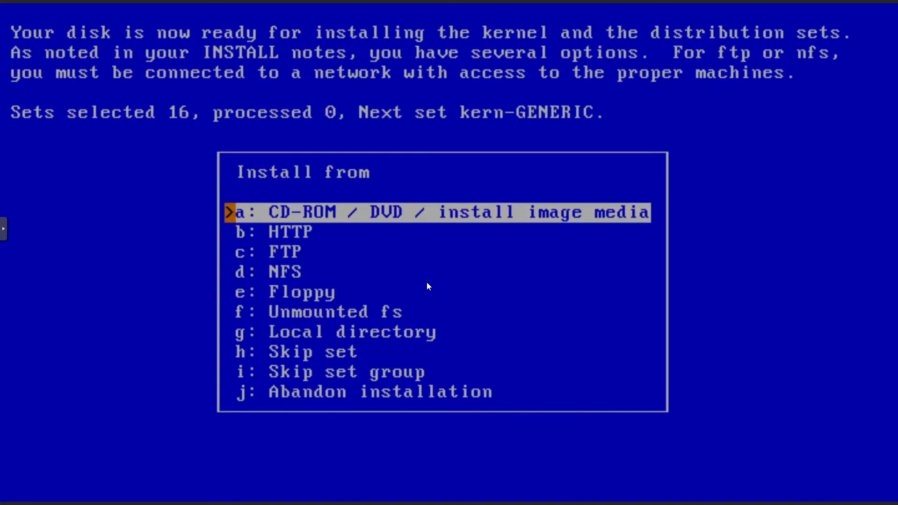
key("Return")
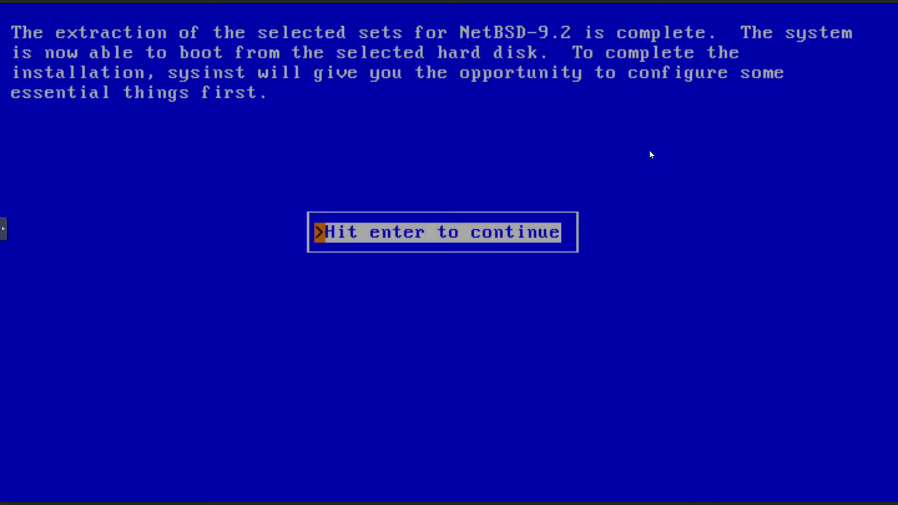
Configure networking on wm0 with autoselect media and automatic configuration.
key("Return")
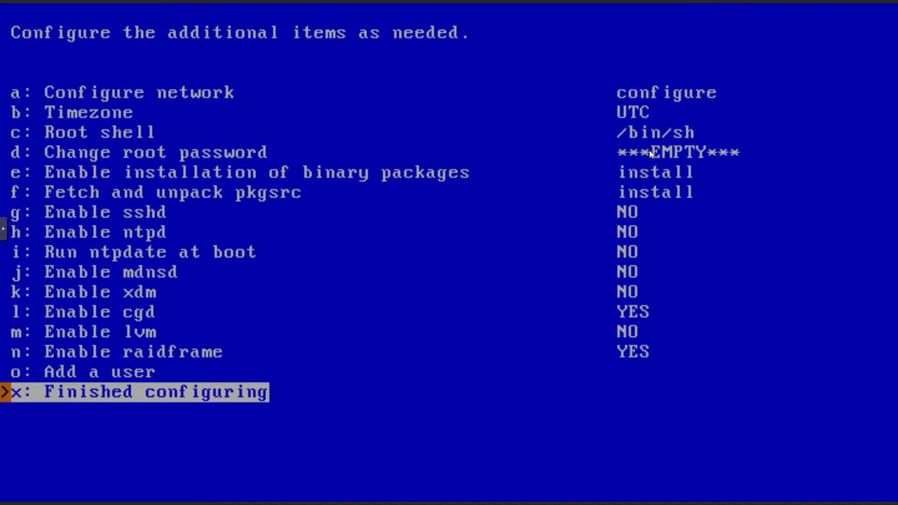
key("Up")
key("Up")
key("Up")
key("Up")
key("Up")
key("Up")
key("Up")
key("Up")
key("Up")
key("Up")
key("Up")
key("Up")
key("Up")
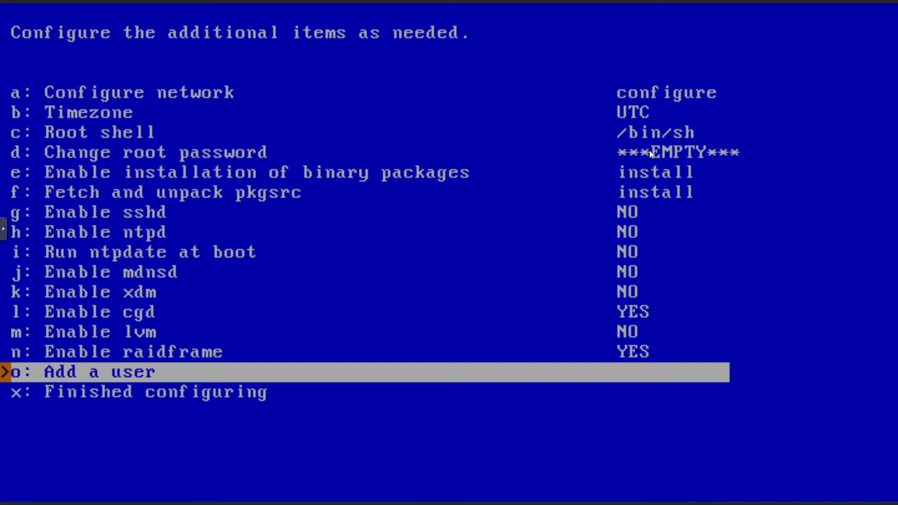
key("Up")
key("Up")
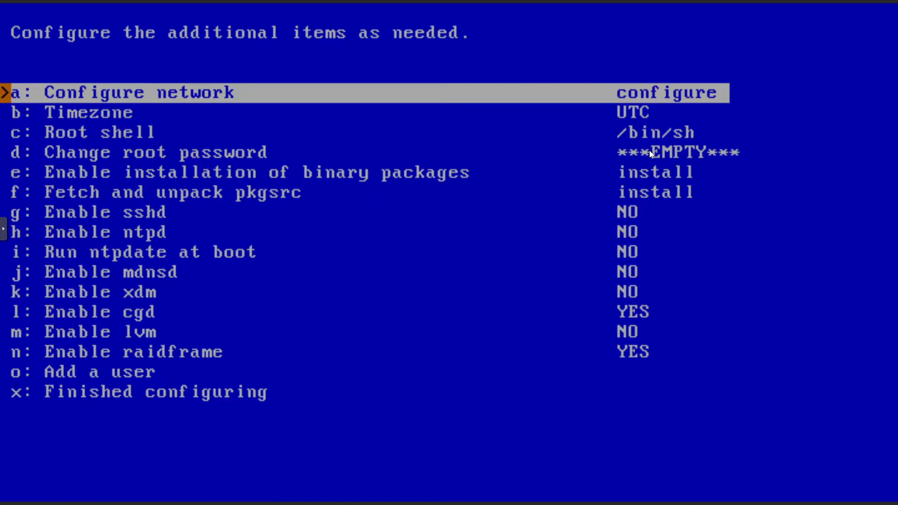
key("Return")
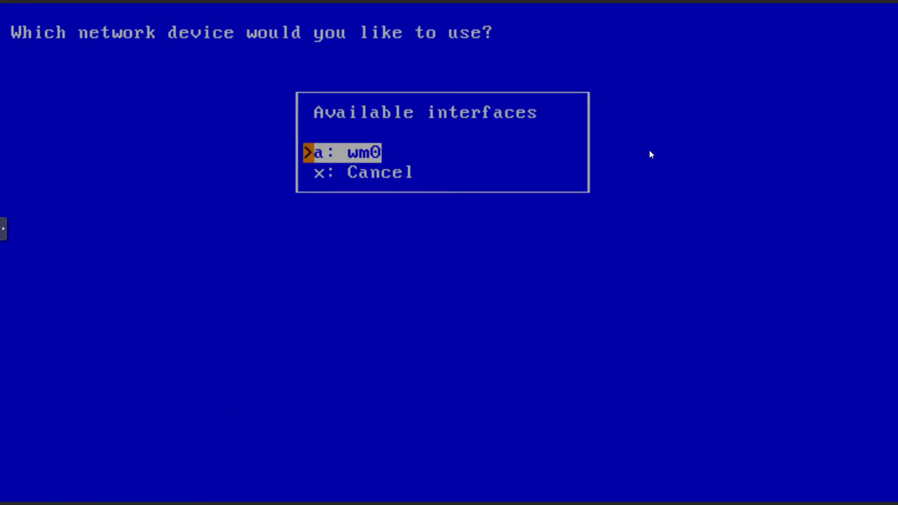
key("Return")
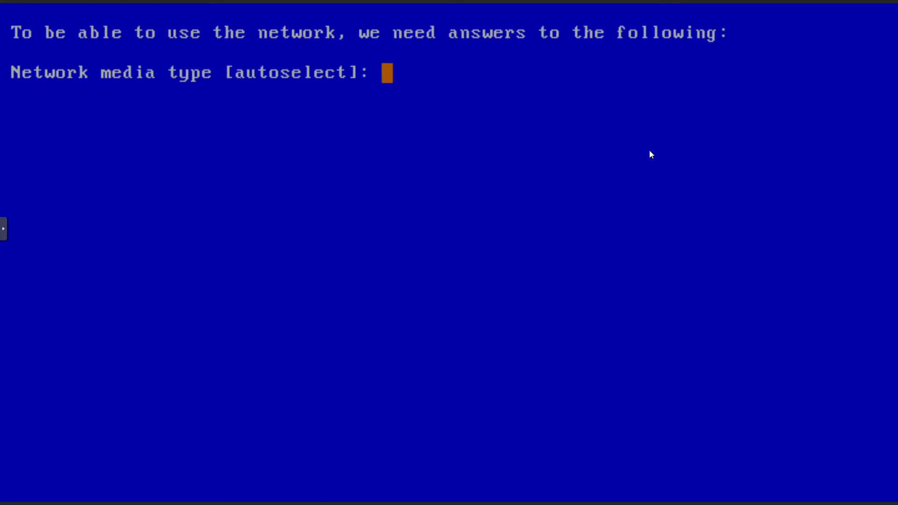
key("Return")
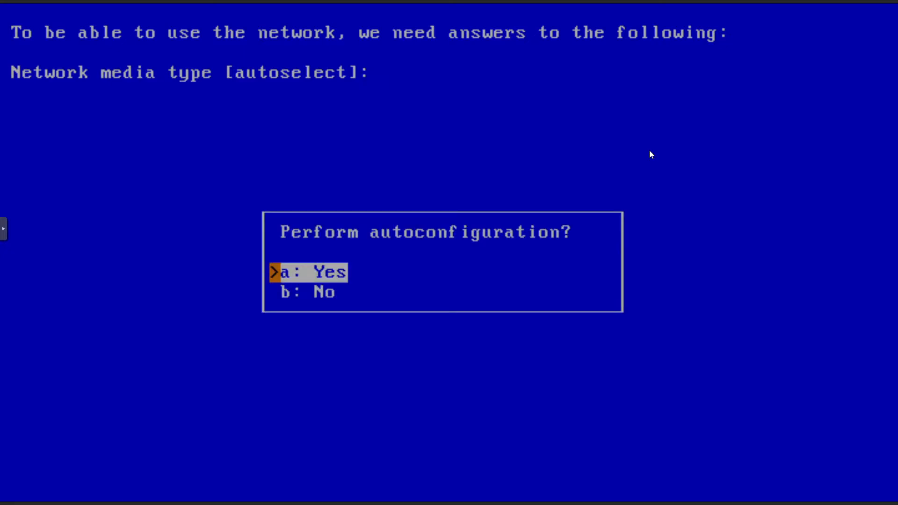
key("Down")
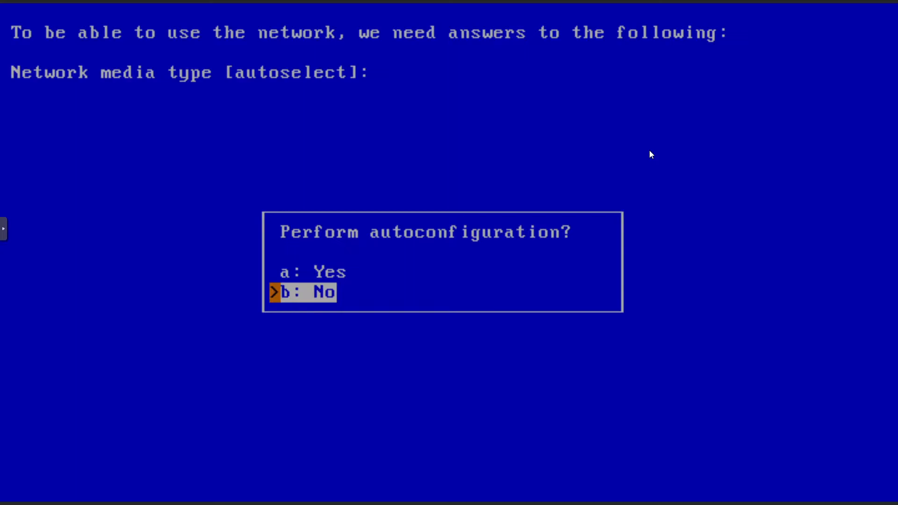
key("Up")
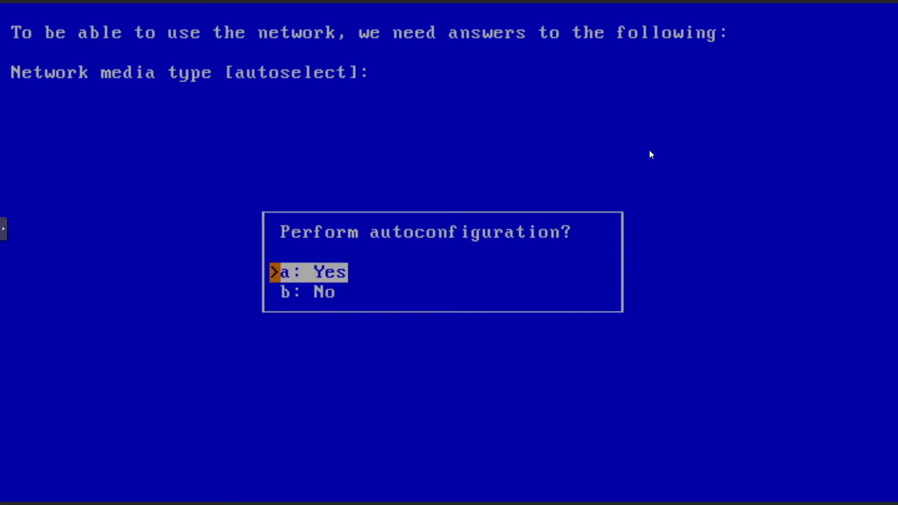
key("Return")
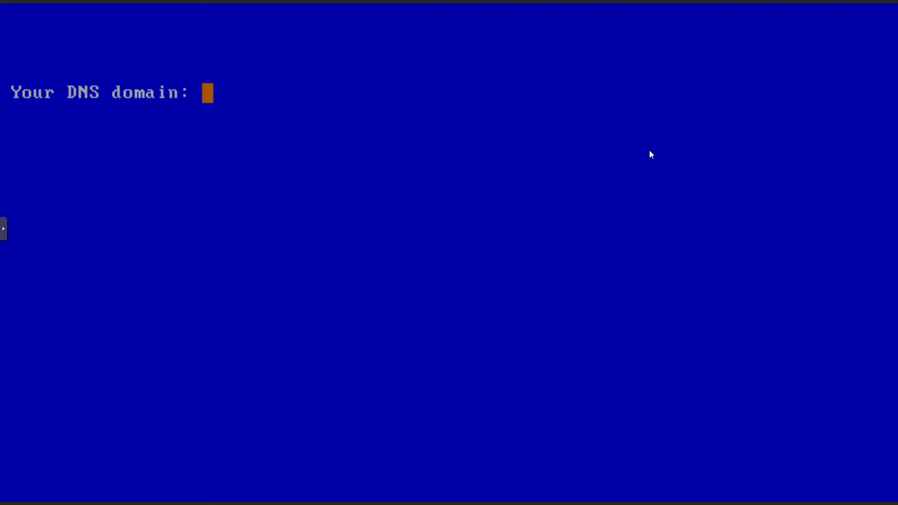
Set DNS domain test.vm, confirm host 192.168.0.250 and gateway 192.168.0.1, and save to /etc.
type("TEST")
key("BackSpace")
key("BackSpace")
key("BackSpace")
type("EST")
key("BackSpace")
key("BackSpace")
key("BackSpace")
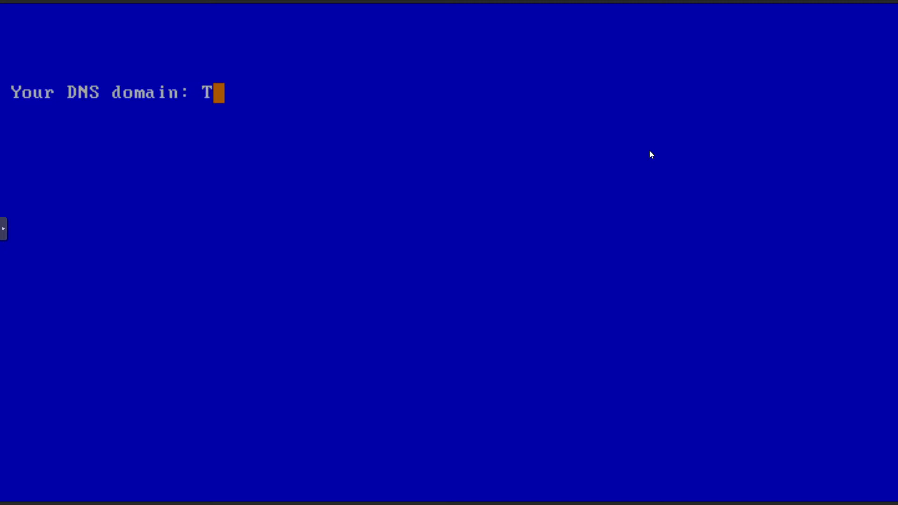
key("BackSpace")
type("test.vm")
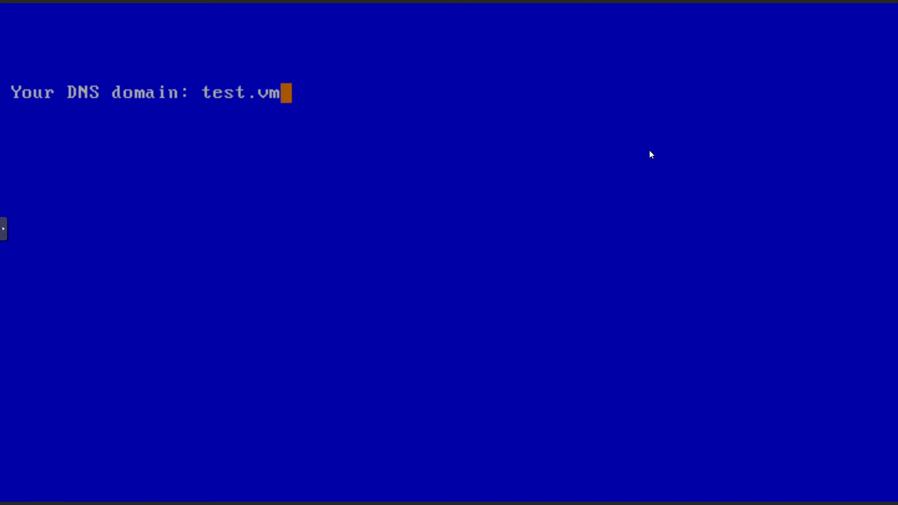
key("Return")
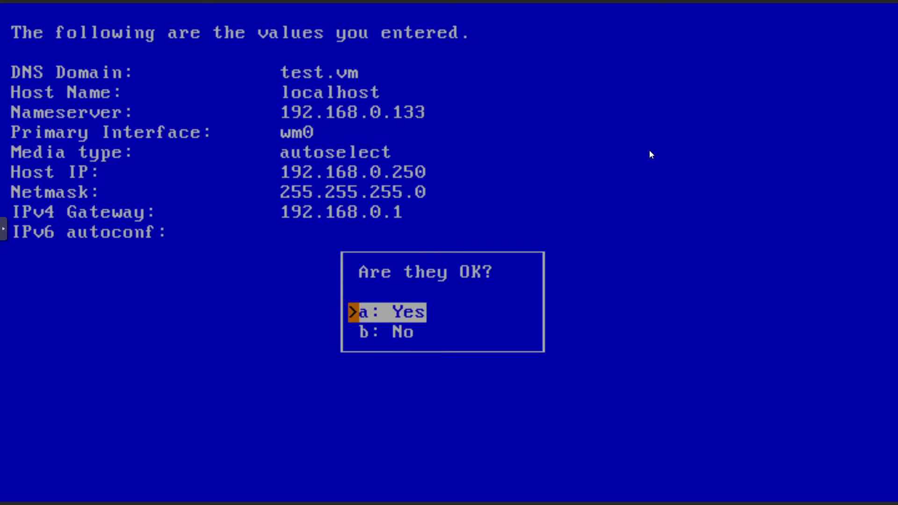
key("Return")
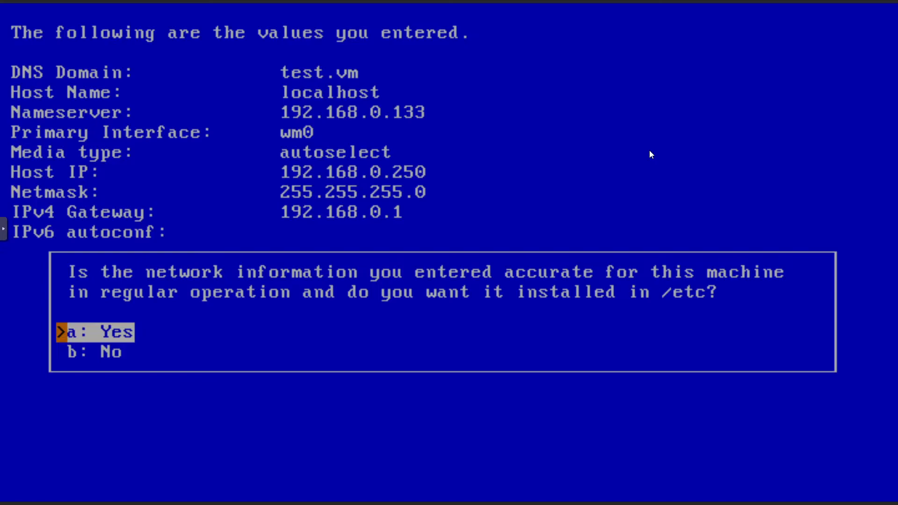
key("Return")
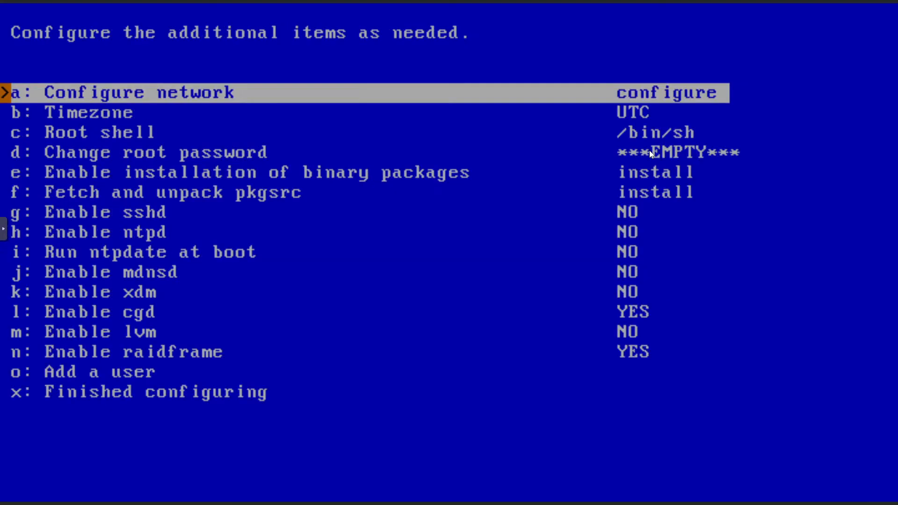
Change the system timezone from UTC to Asia/Jakarta.
key("Down")
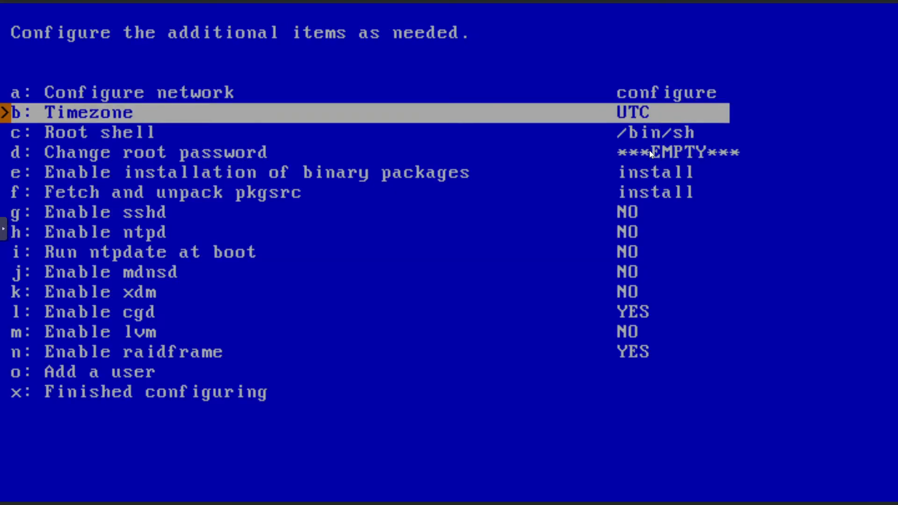
key("Return")
key("Down")
key("Down")
key("Down")
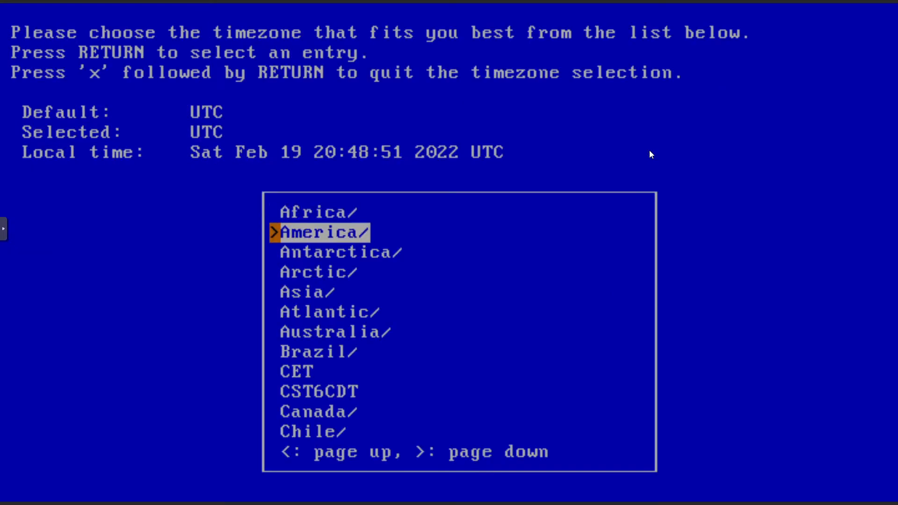
key("Down")
key("Return")
key("Down")
key("Down")
key("Down")
key("Down")
key("Down")
key("Down")
key("Down")
key("Down")
key("Down")
key("Down")
key("Down")
key("Down")
key("Down")
key("Down")
key("Down")
key("Down")
key("Down")
key("Down")
key("Down")
key("Down")
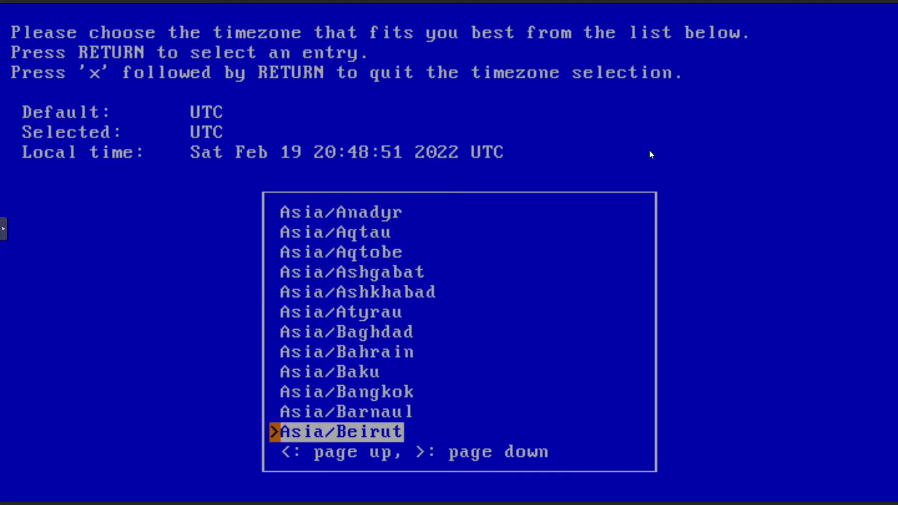
key("Down")
key("Down")
key("Down")
key("Down")
key("Down")
key("Down")
key("Down")
key("Down")
key("Down")
key("Down")
key("Down")
key("Down")
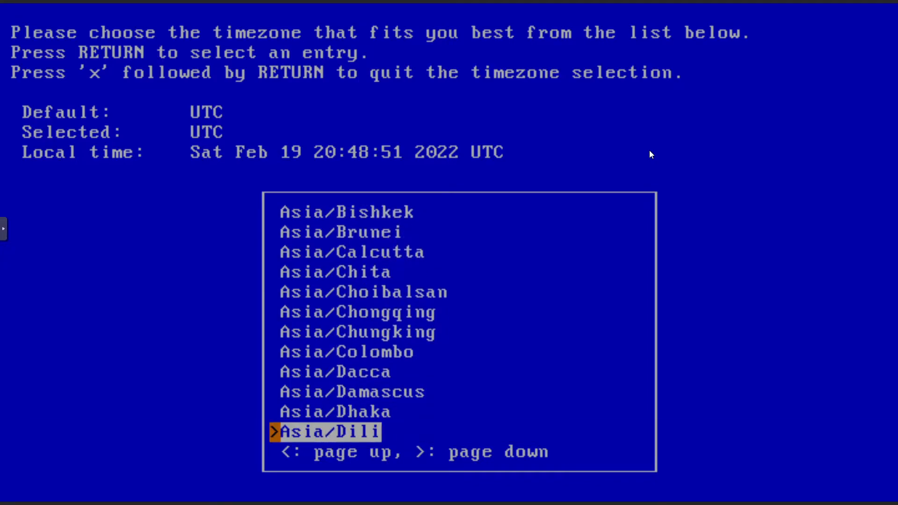
key("Down")
key("Down")
key("Down")
key("Down")
key("Down")
key("Down")
key("Down")
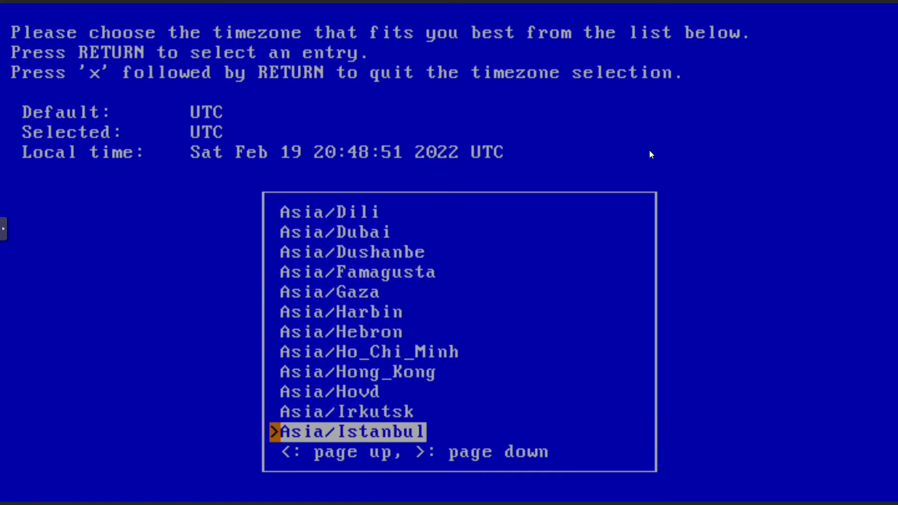
key("Up")
key("Return")
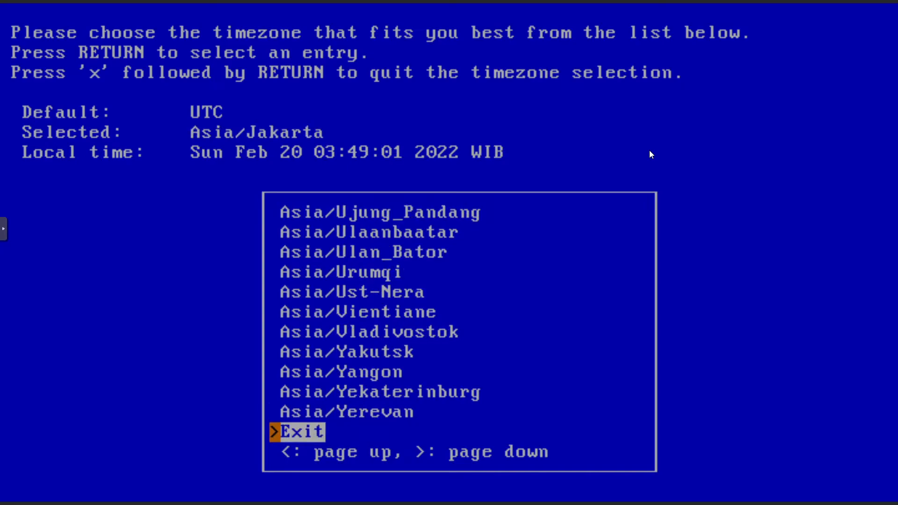
key("Return")
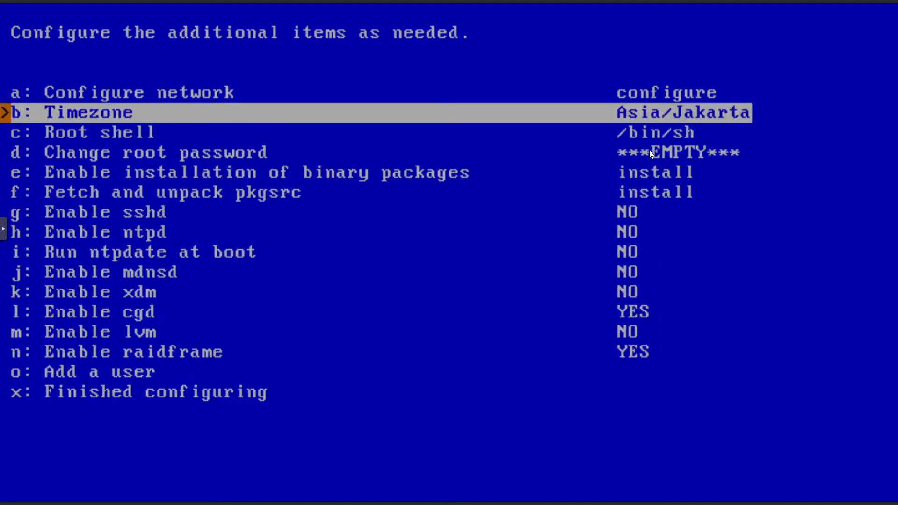
key("Down")
key("Down")
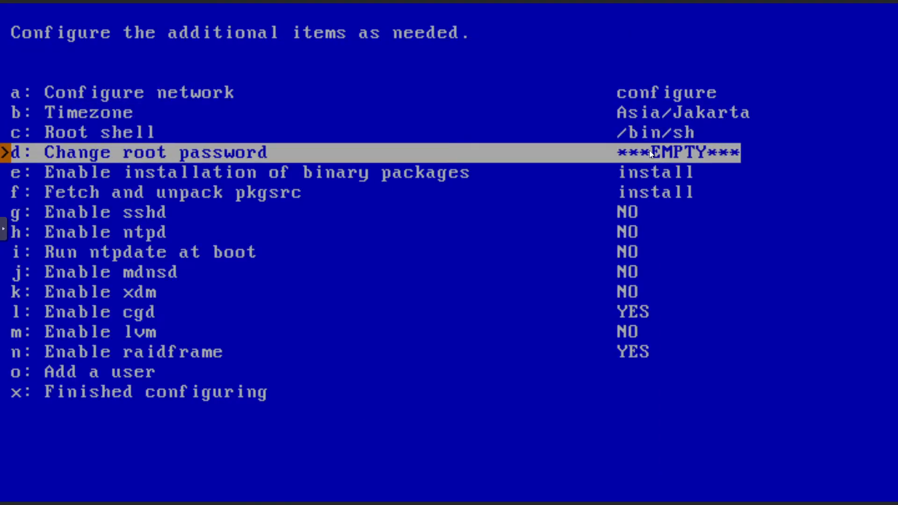
Set the root password, entering a longer one after the first attempt.
key("Return")
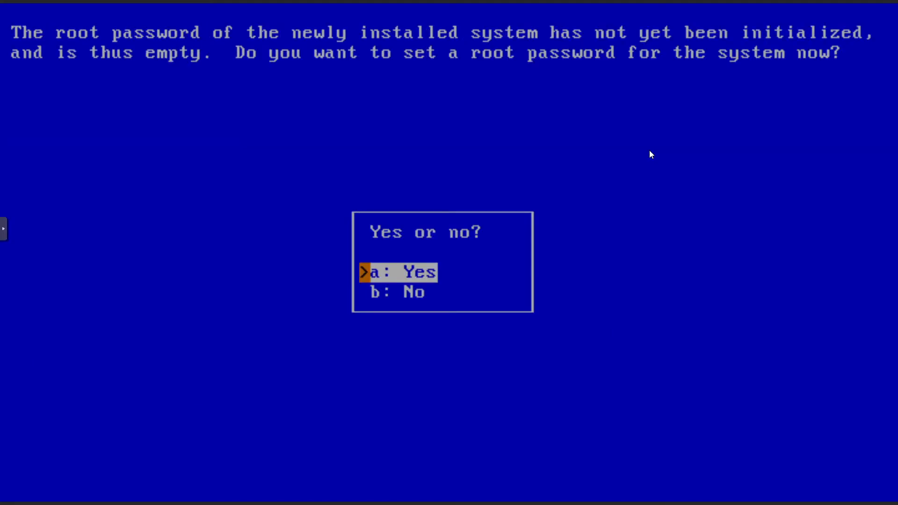
key("Return")
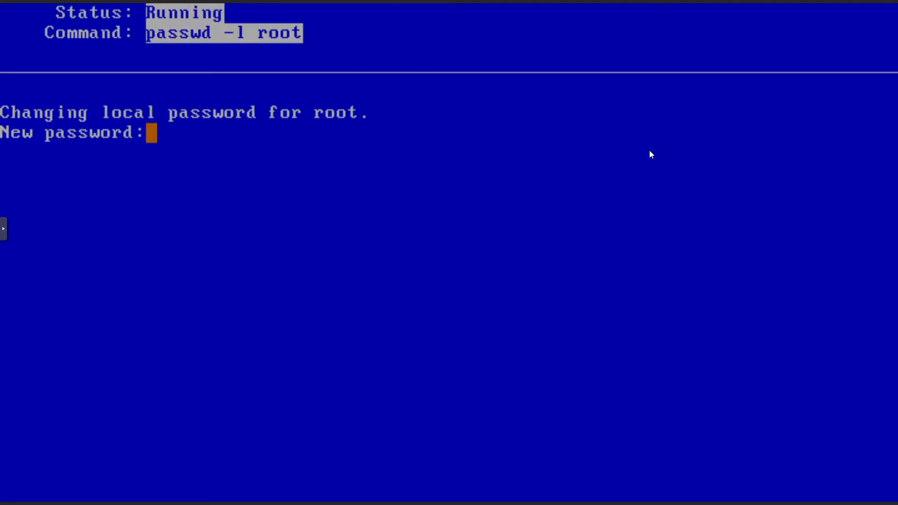
key("Return")
key("Return")
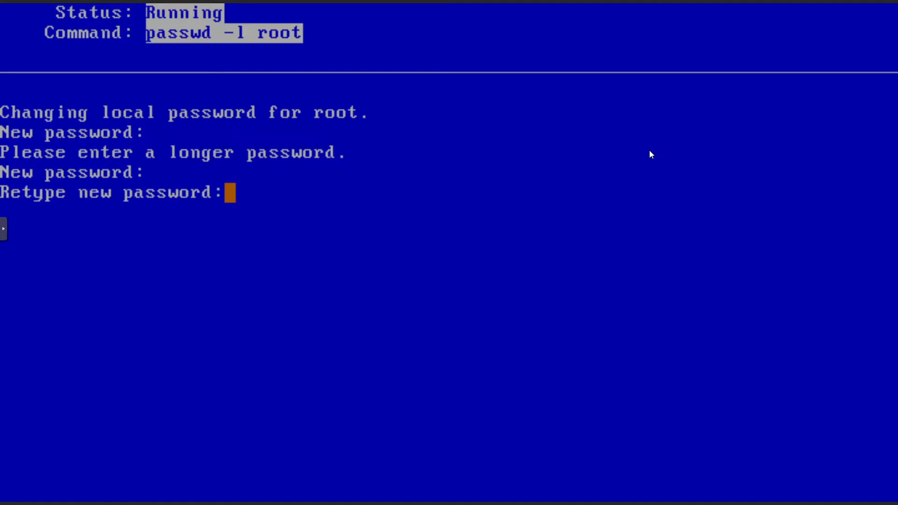
key("Return")
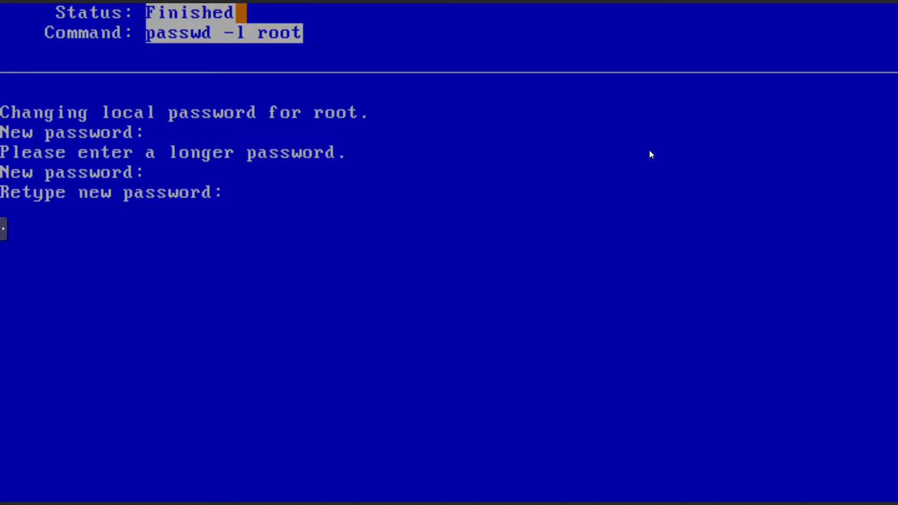
key("Return")
key("Down")
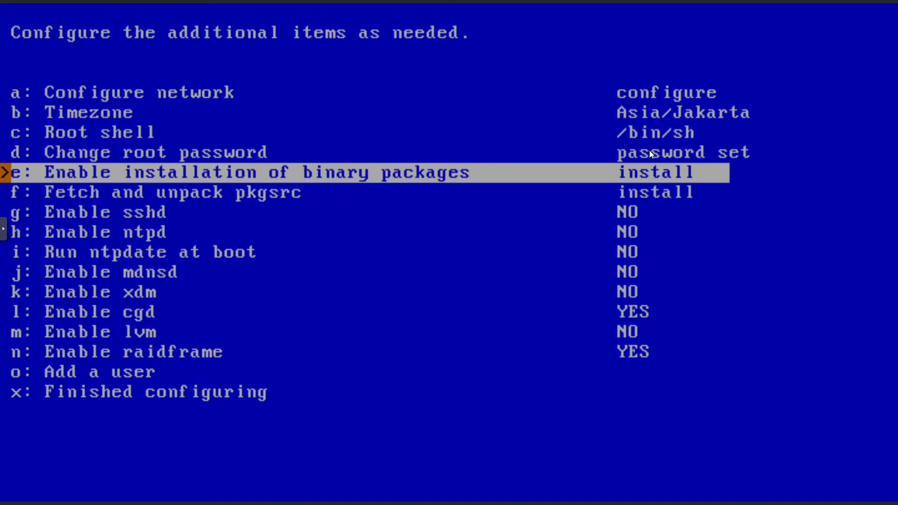
Install pkgin and update the package summary from the binary package repository.
key("Return")
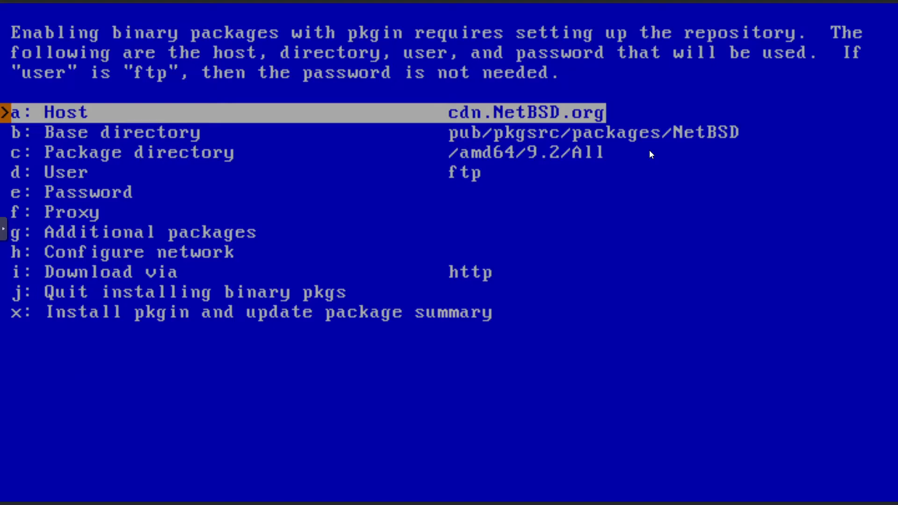
key("Down")
key("Down")
key("Down")
key("Down")
key("Down")
key("Down")
key("Down")
key("Down")
key("Down")
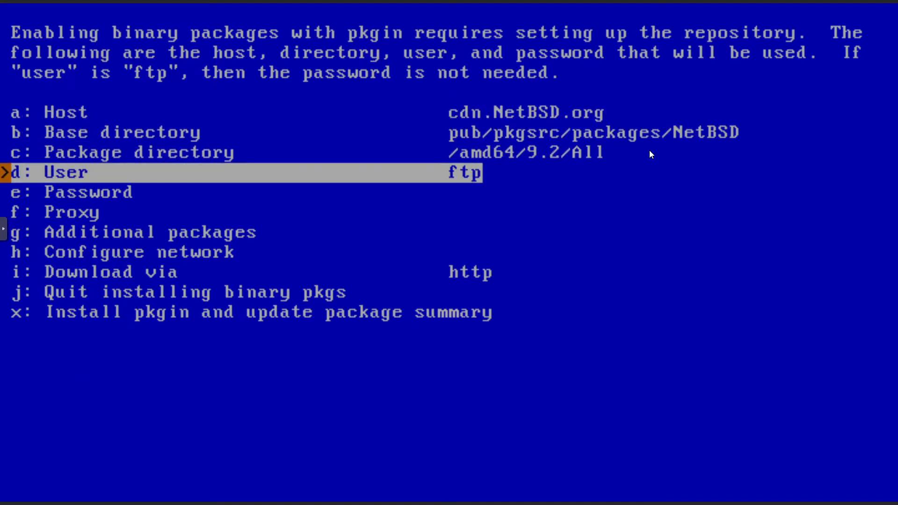
key("Down")
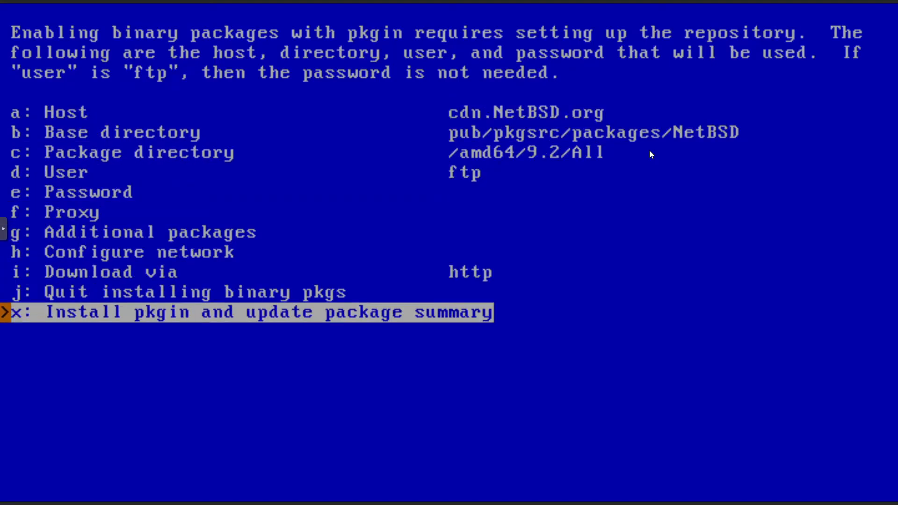
key("Return")
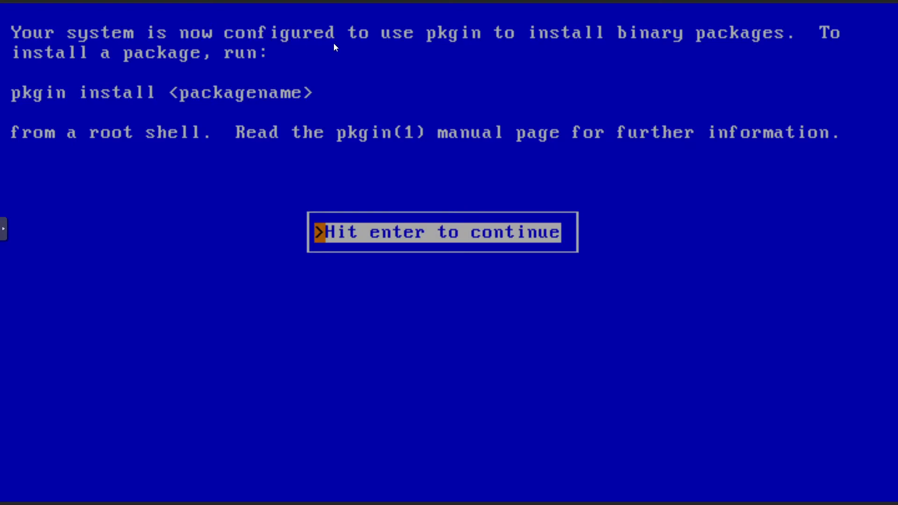
key("Return")
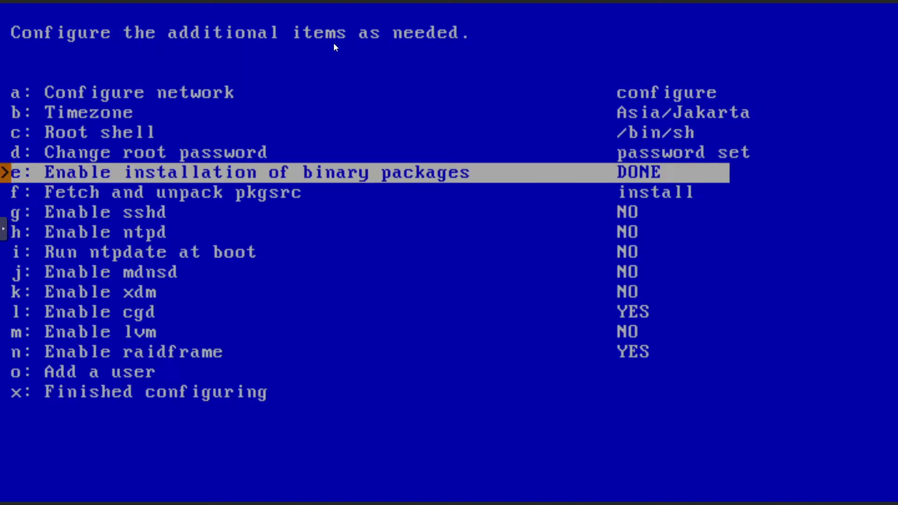
key("Down")
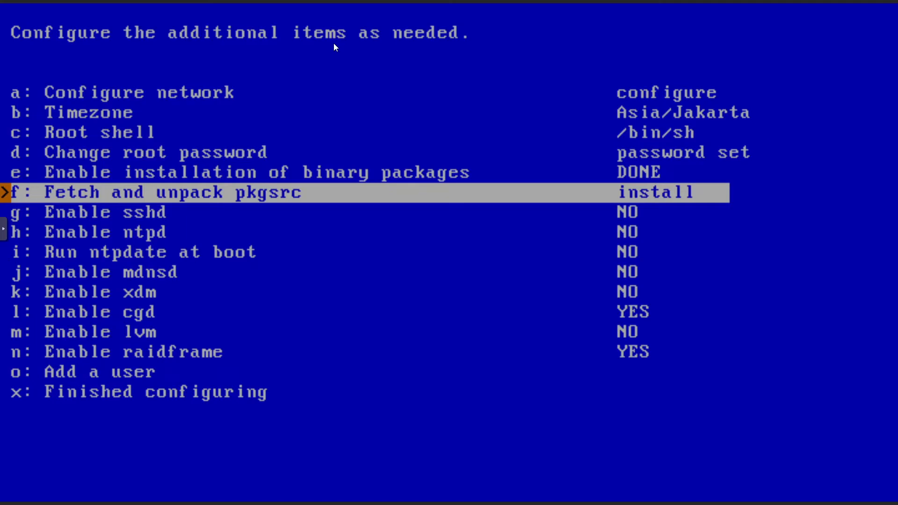
Fetch and unpack pkgsrc from cdn.NetBSD.org via http.
key("Return")
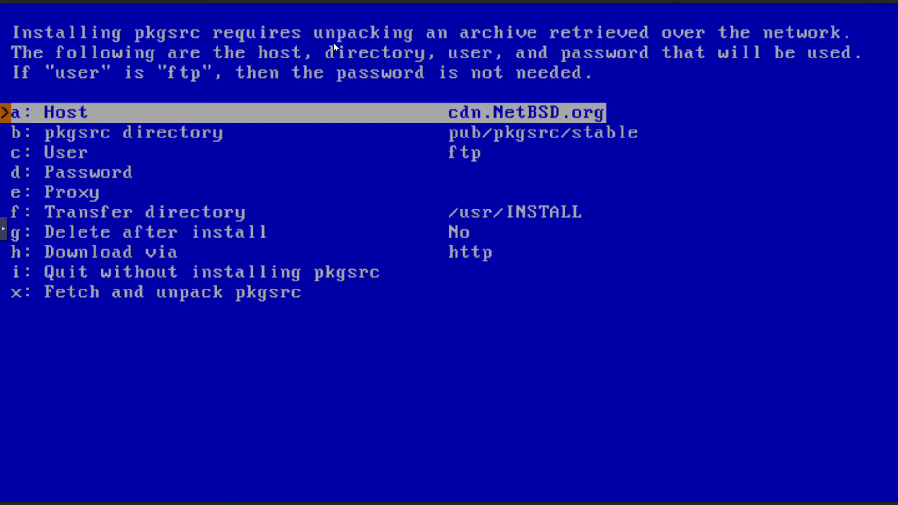
key("Down")
key("Down")
key("Down")
key("Down")
key("Down")
key("Down")
key("Down")
key("Down")
key("Down")
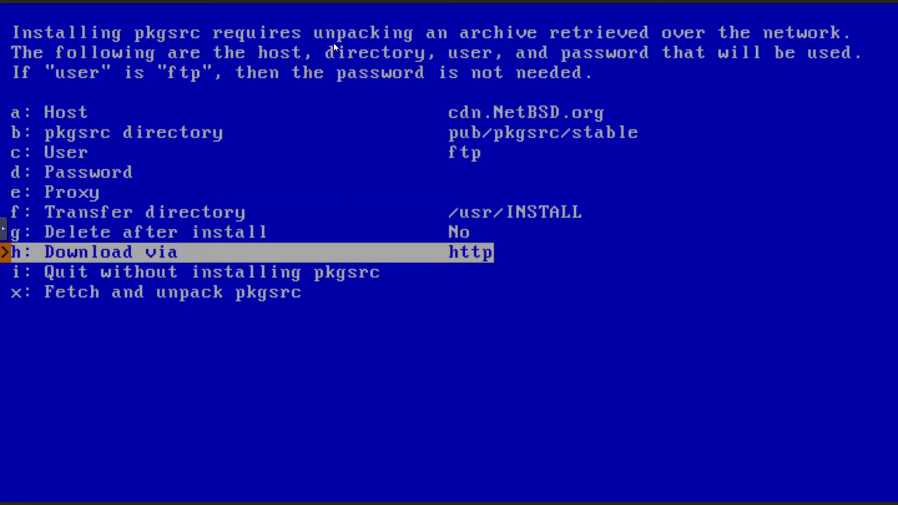
key("Return")
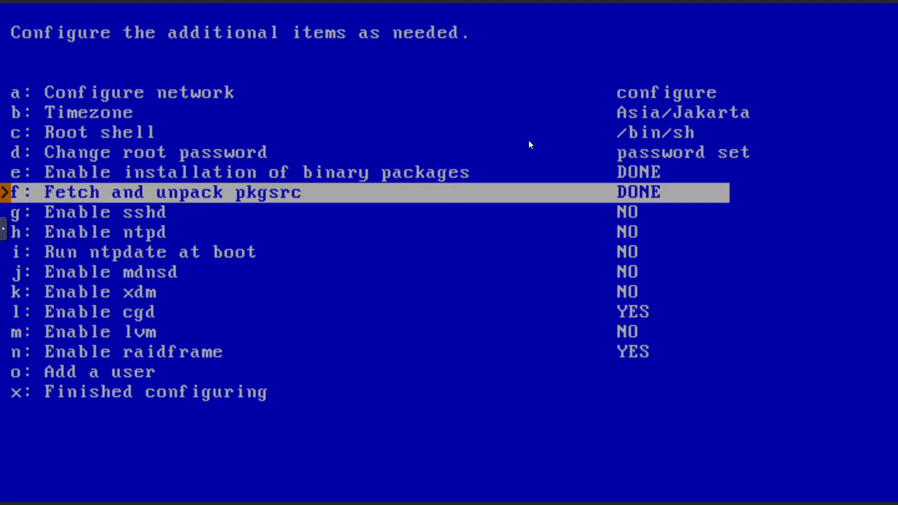
Set sshd and xdm to YES so both start at boot.
key("Down")
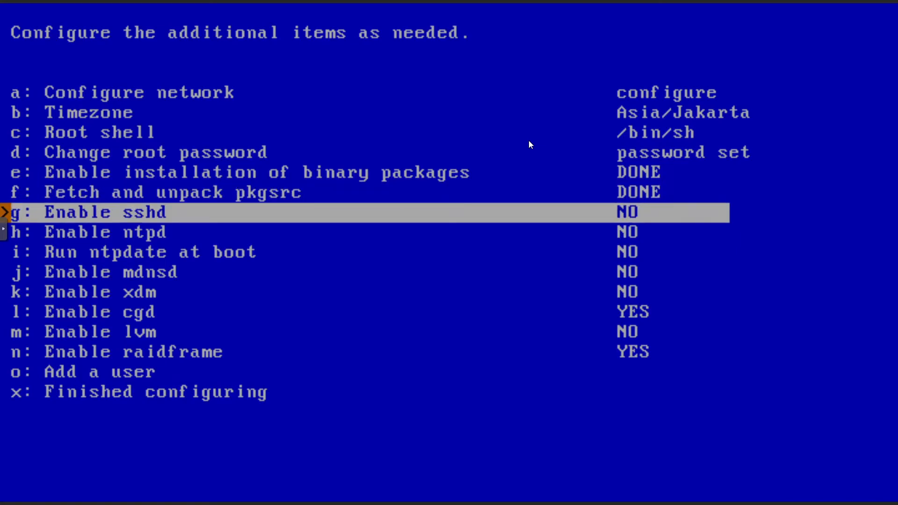
key("Return")
key("Down")
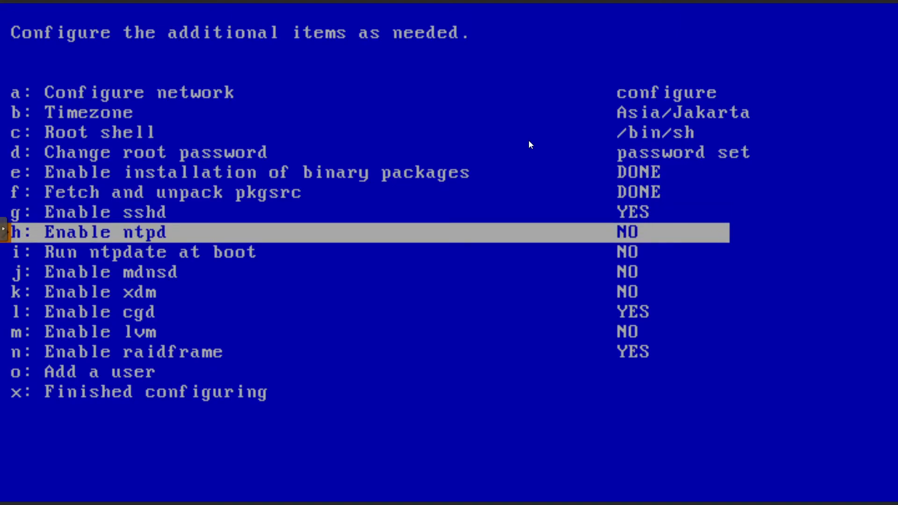
key("Down")
key("Down")
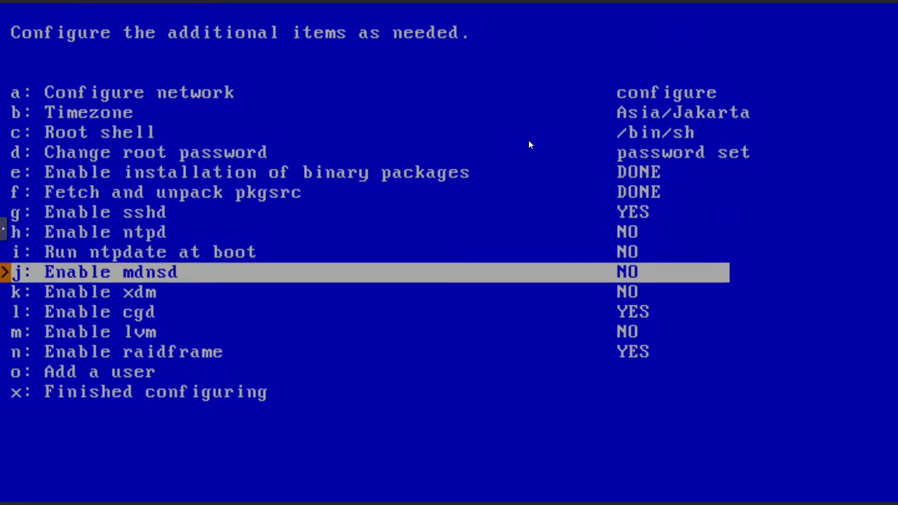
key("Down")
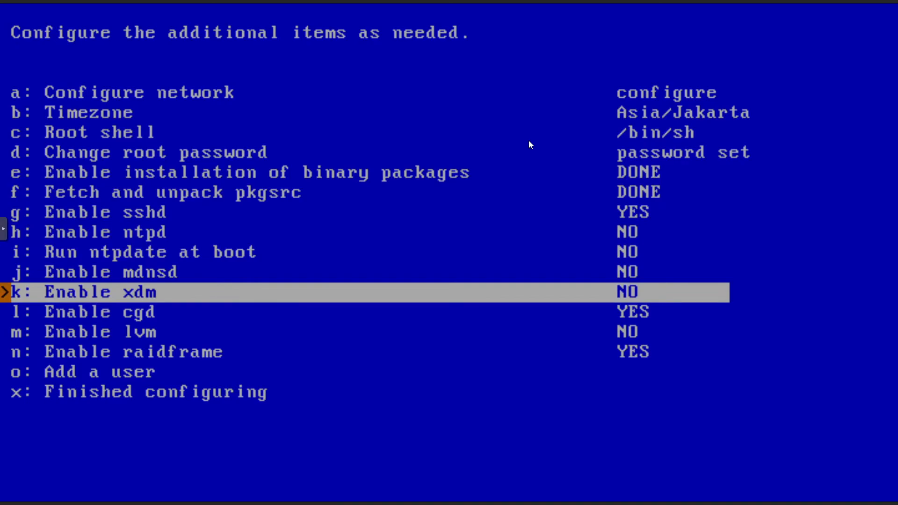
key("Return")
Start adding a new user account.
key("Down")
key("Down")
key("Down")
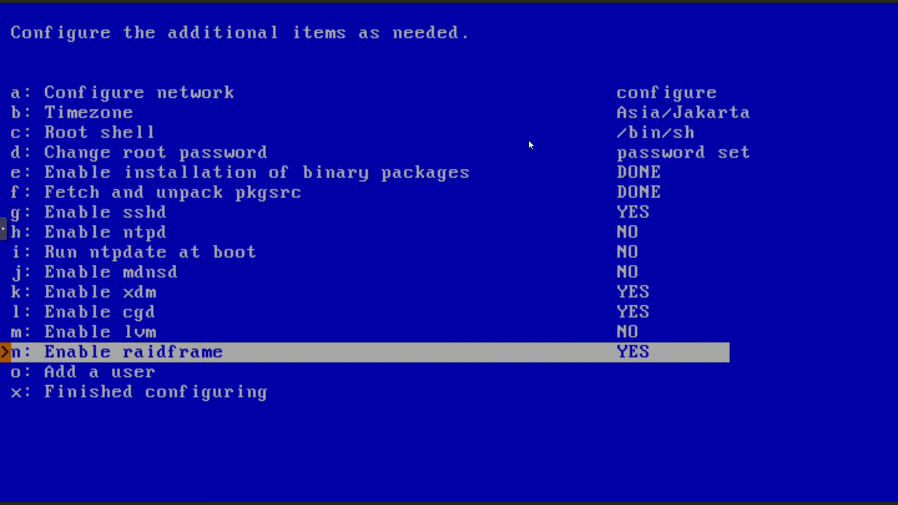
key("Down")
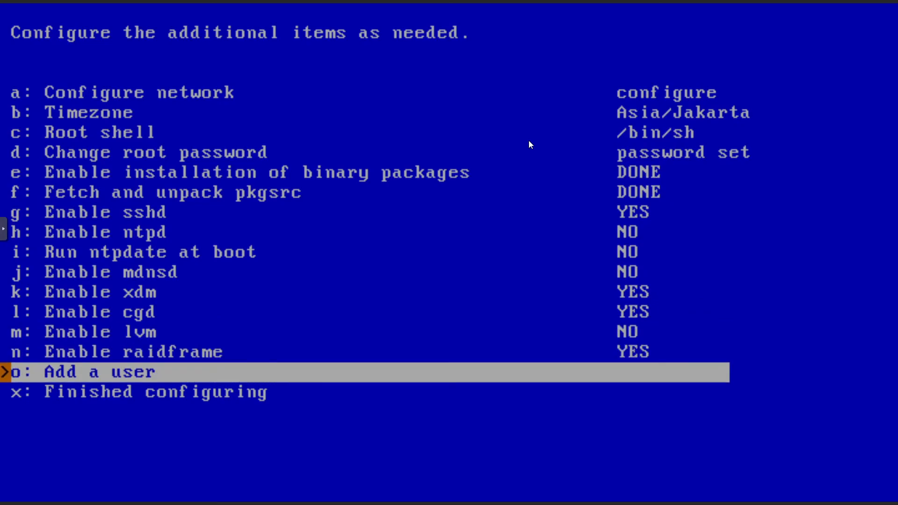
key("Return")
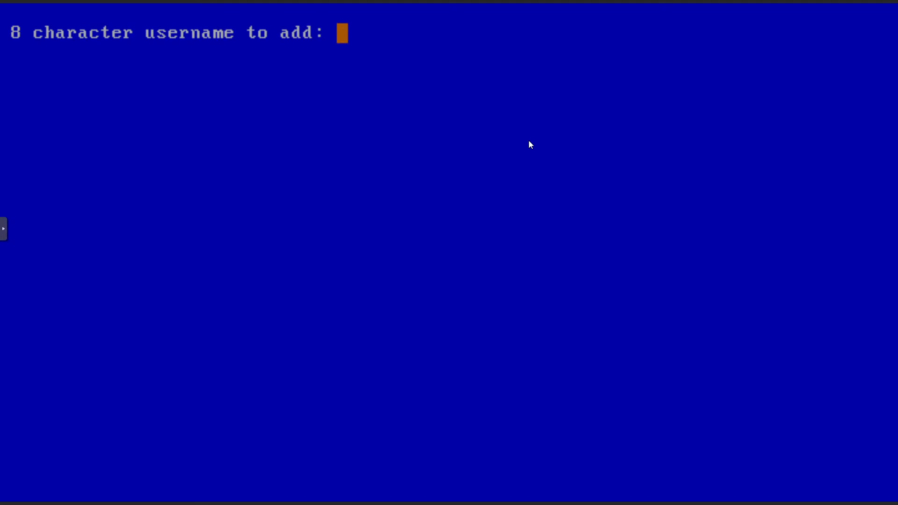
Create the new user in group wheel with /bin/sh and a sufficiently long password.
type("bram")
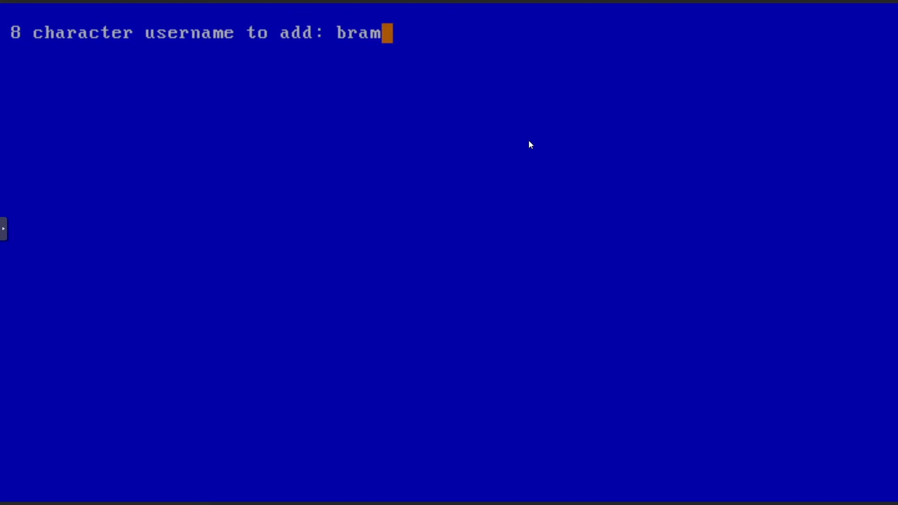
key("Return")
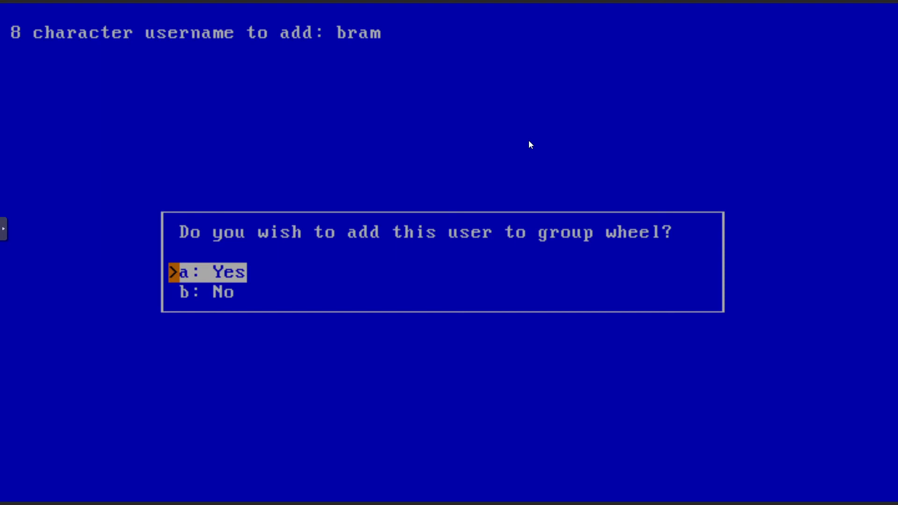
key("Return")
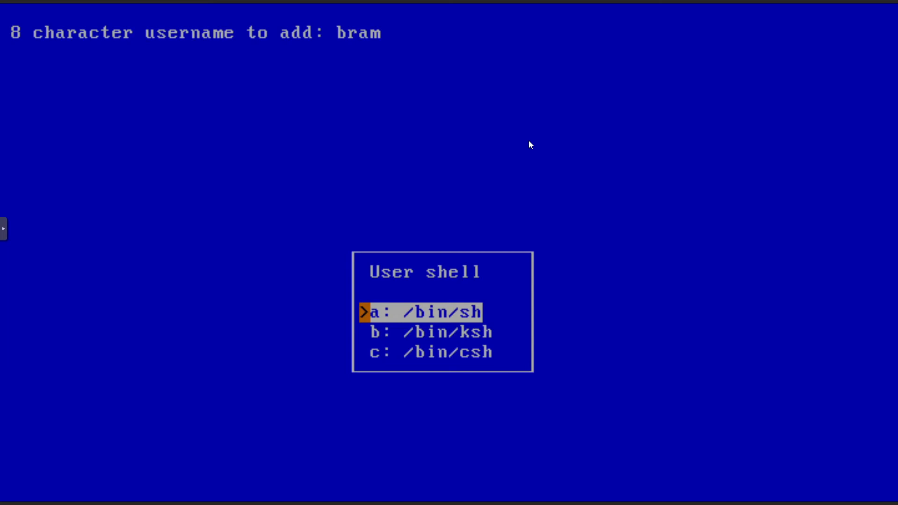
key("Return")
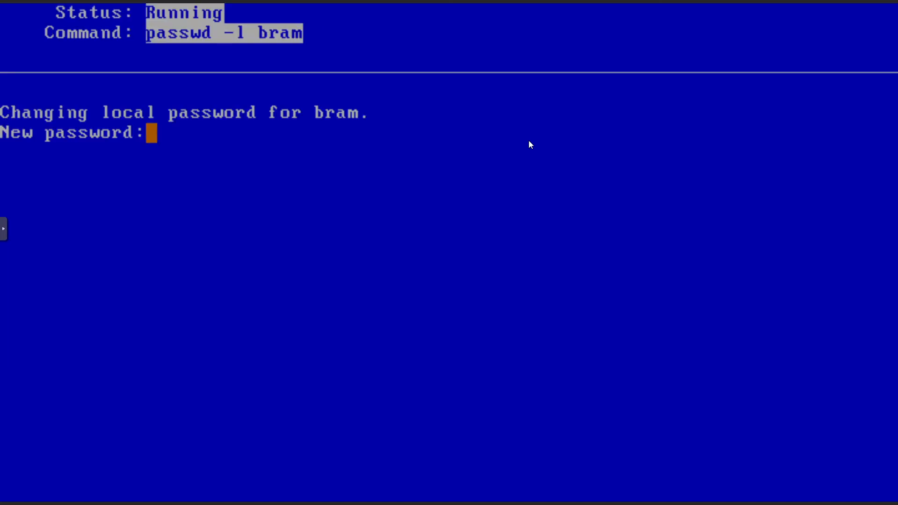
key("Return")
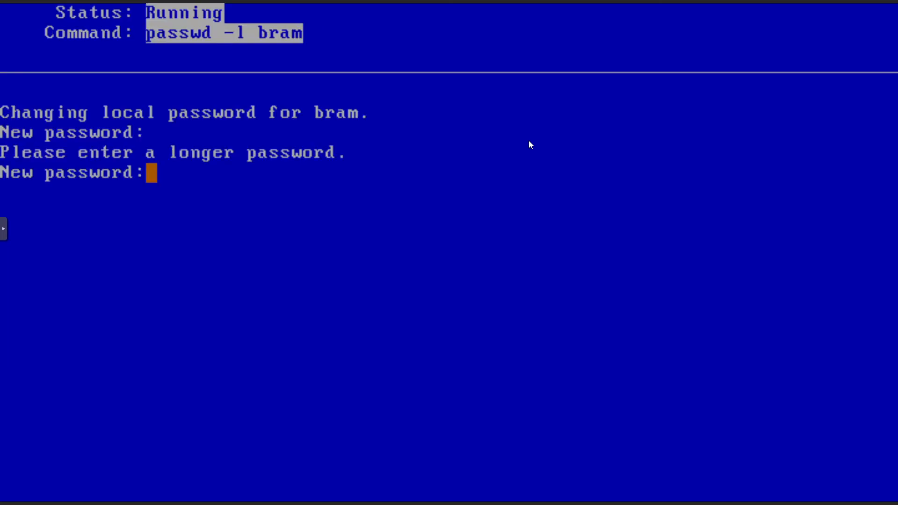
key("Return")
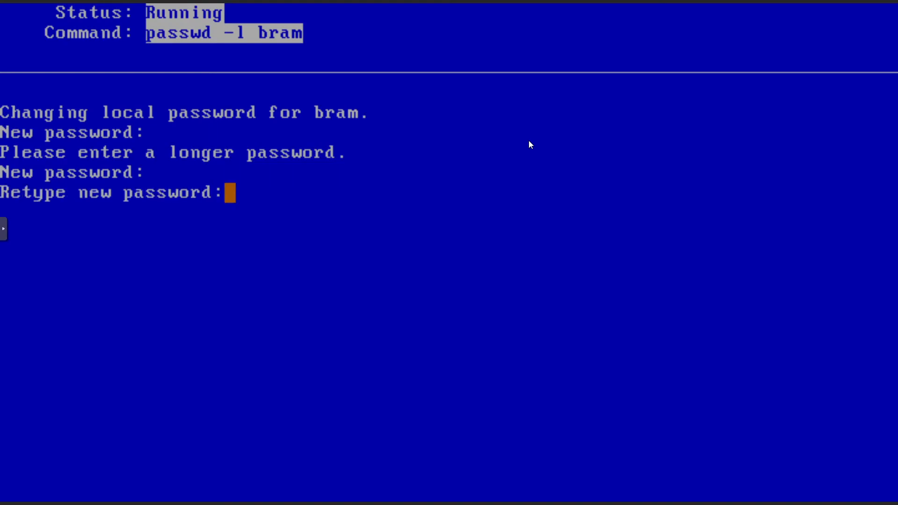
key("Return")
key("Return")
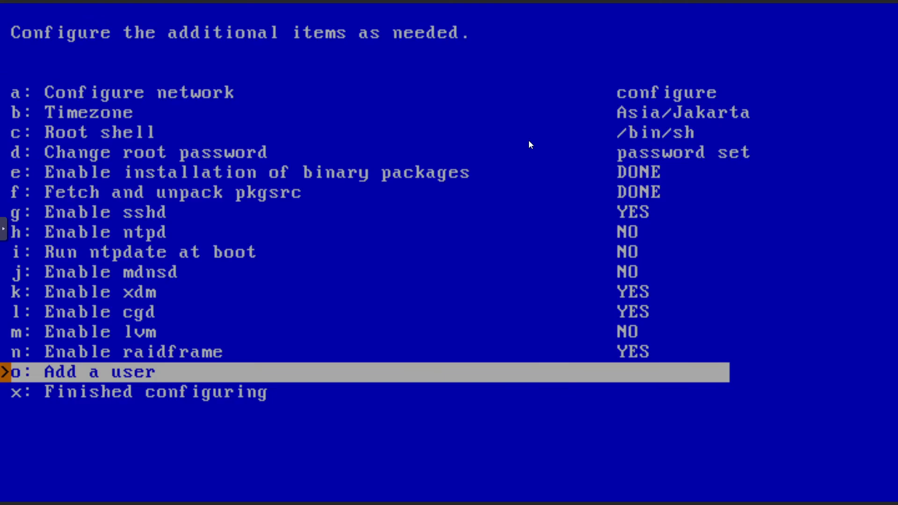
key("Down")
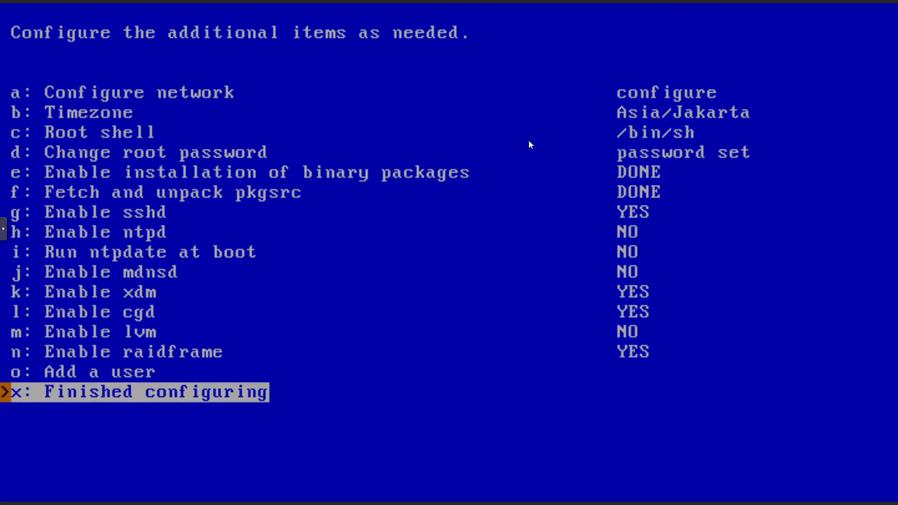
Finish configuring, acknowledge the NetBSD-9.2 completion message, and exit sysinst to a root shell.
key("Return")
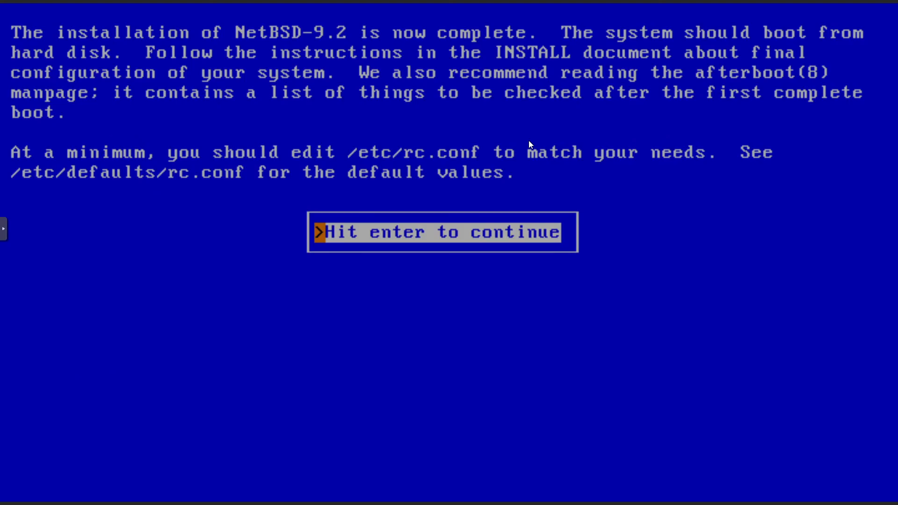
key("Return")
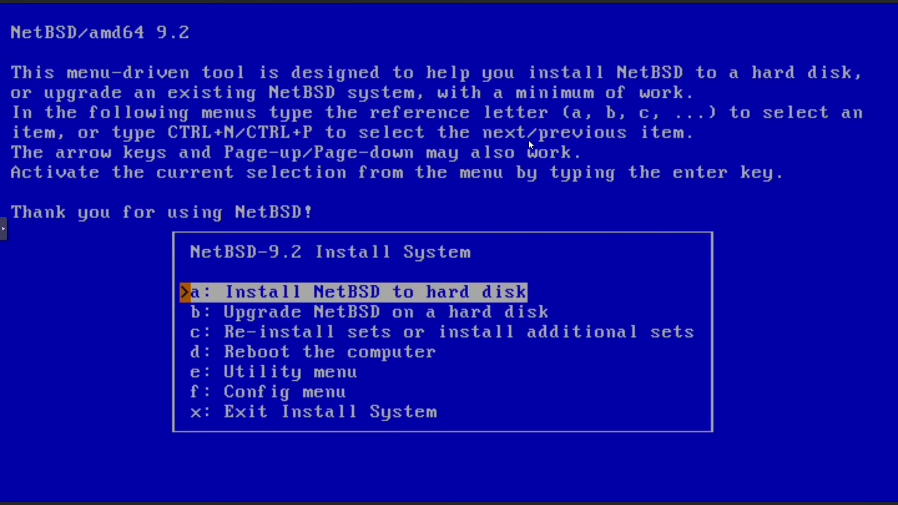
key("Down")
key("Down")
key("Down")
key("Down")
key("Down")
key("Down")
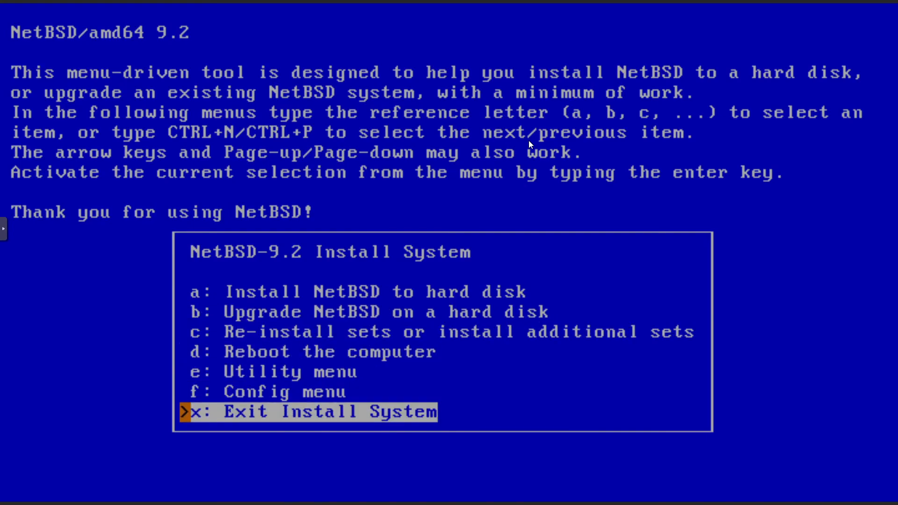
key("Return")
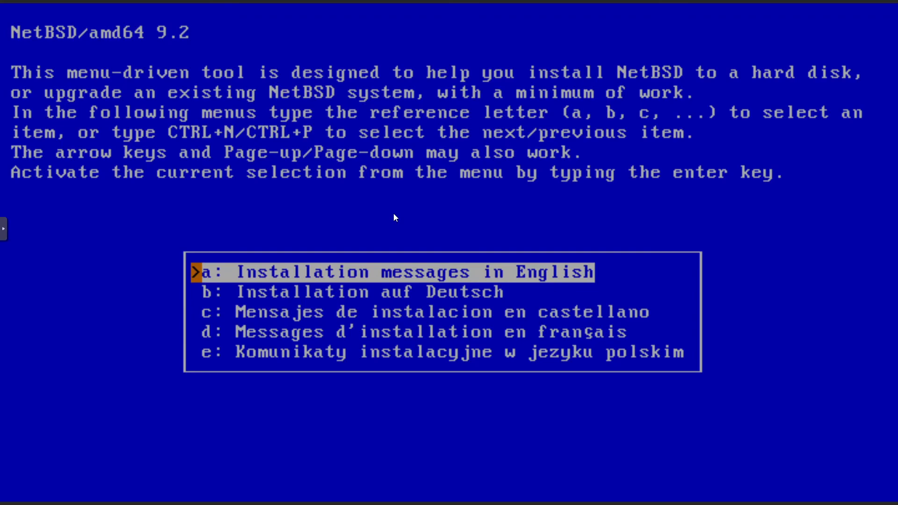
key("Up")
key("ctrl+c")
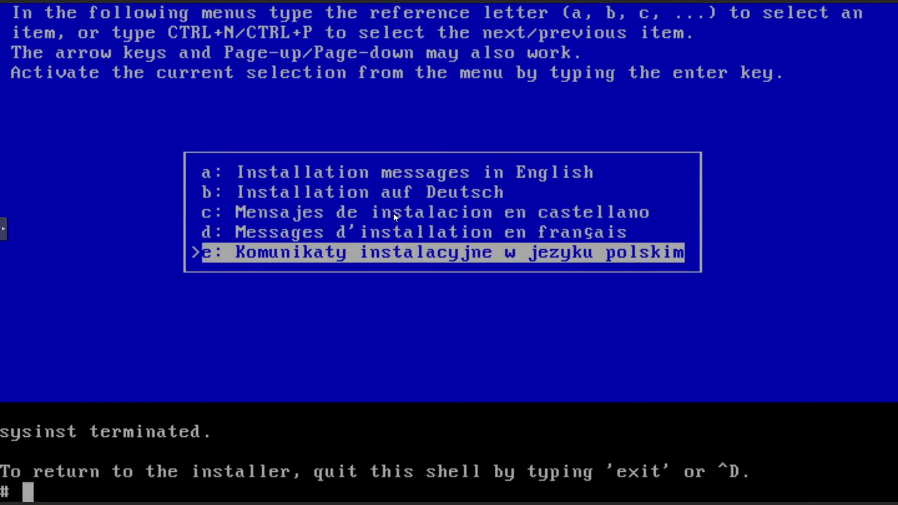
Reboot into the installed NetBSD 9.2 system with the reboot command.
type("reboot")
key("Return")
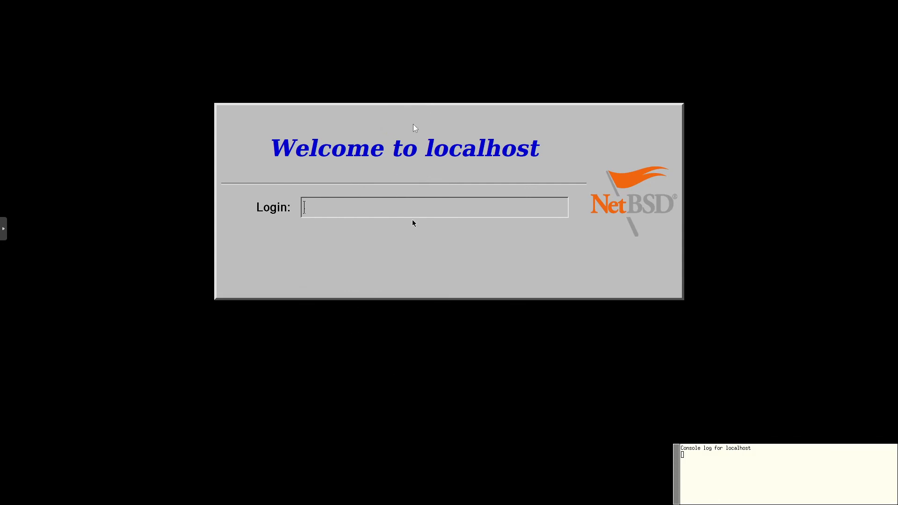
Log in at the xdm screen with the new user's name and password.
type("bram")
key("Return")
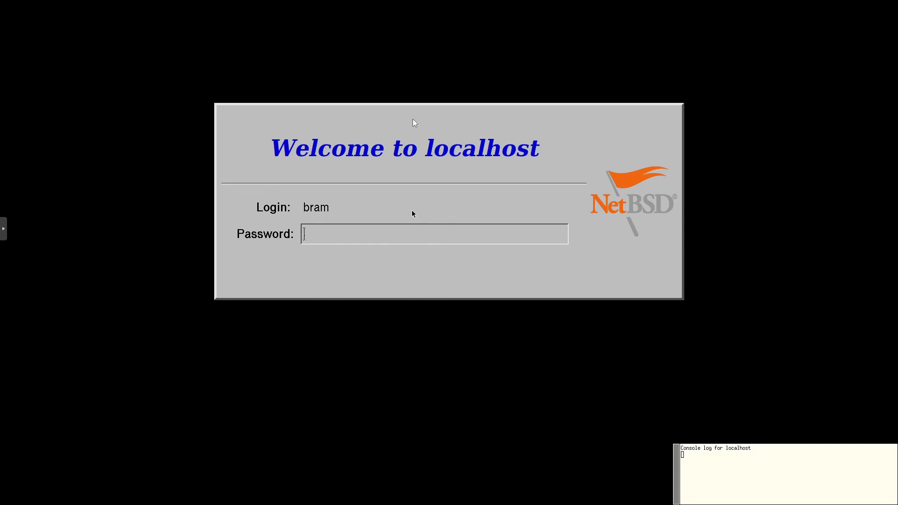
key("Return")
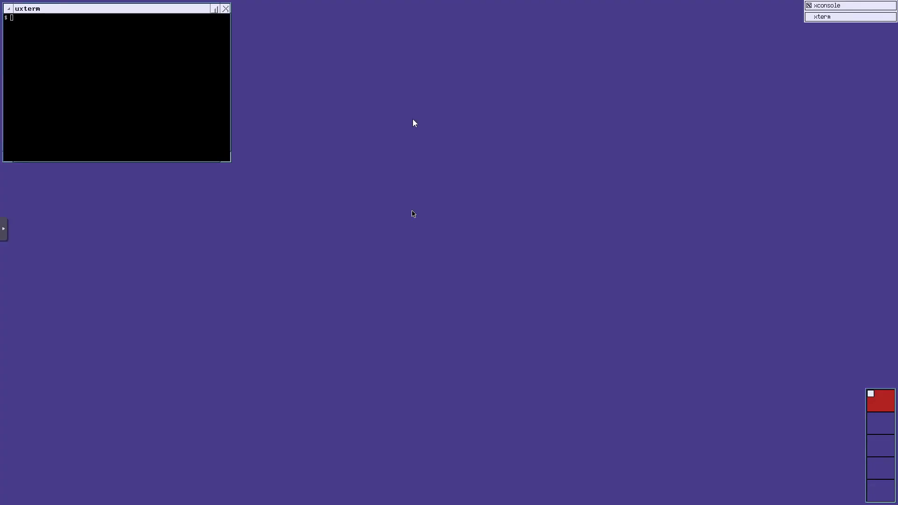
Move the uxterm window to the centre of the ctwm desktop.
left_click_drag(149, 17, 232, 78)
left_click_drag(196, 18, 375, 197)
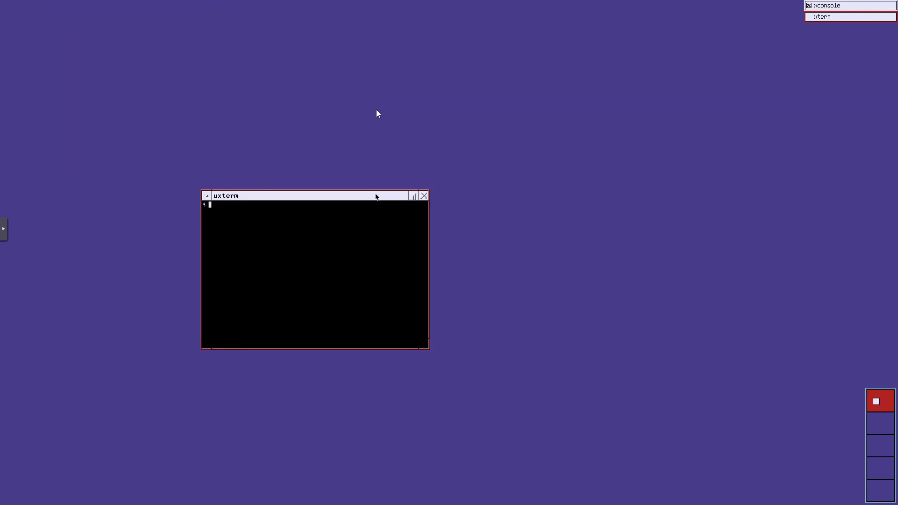
left_click_drag(349, 212, 365, 337)
left_click(352, 230)
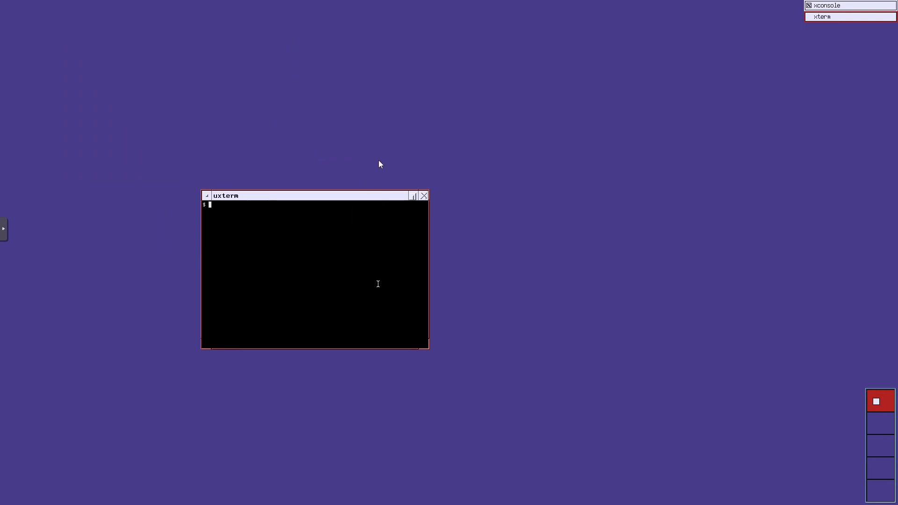